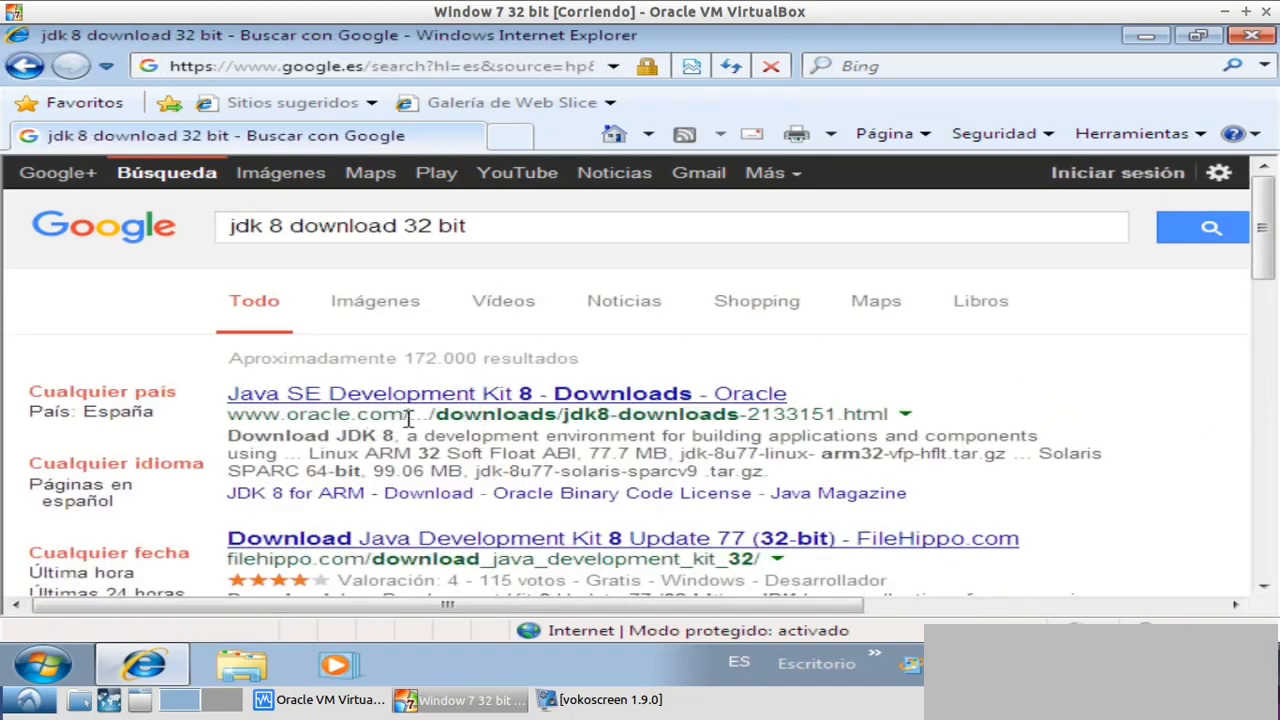
# Open Oracle's Java SE Development Kit 8 downloads page from the search results, postponing the cookie choice and dismissing the compatibility notice
pyautogui.moveTo(404, 420); pyautogui.dragTo(236, 420)
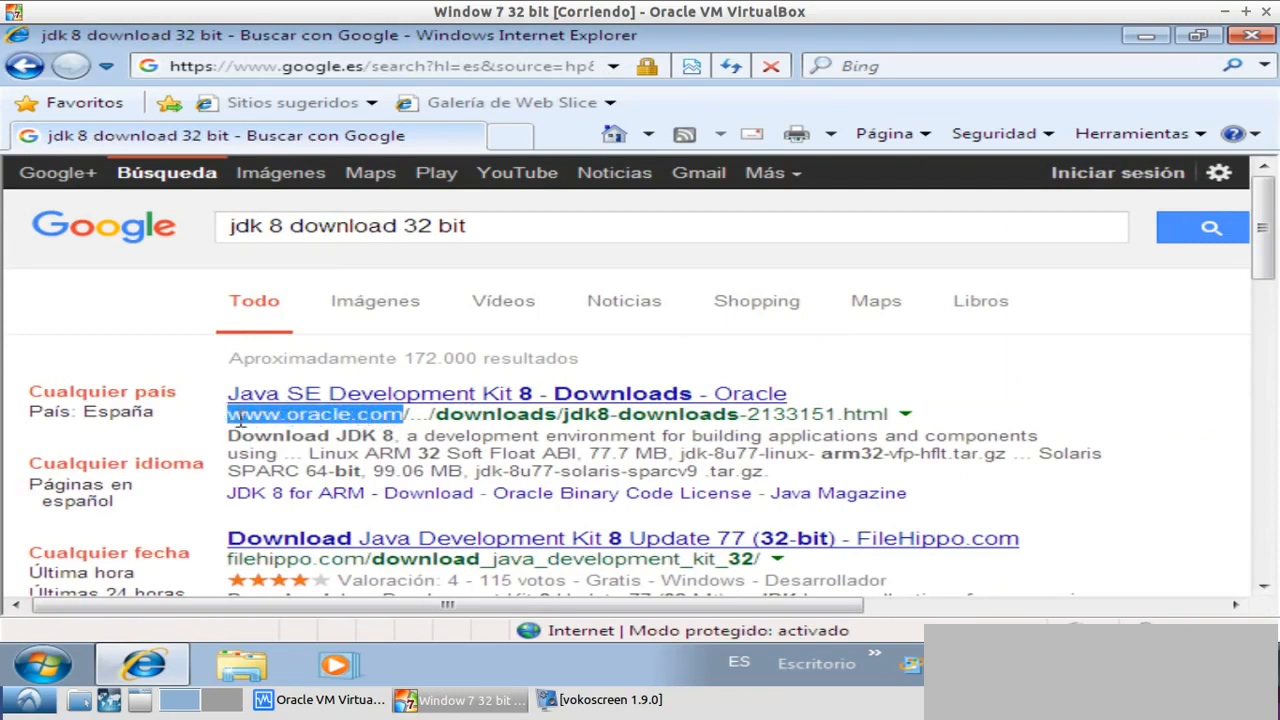
pyautogui.click(373, 398)
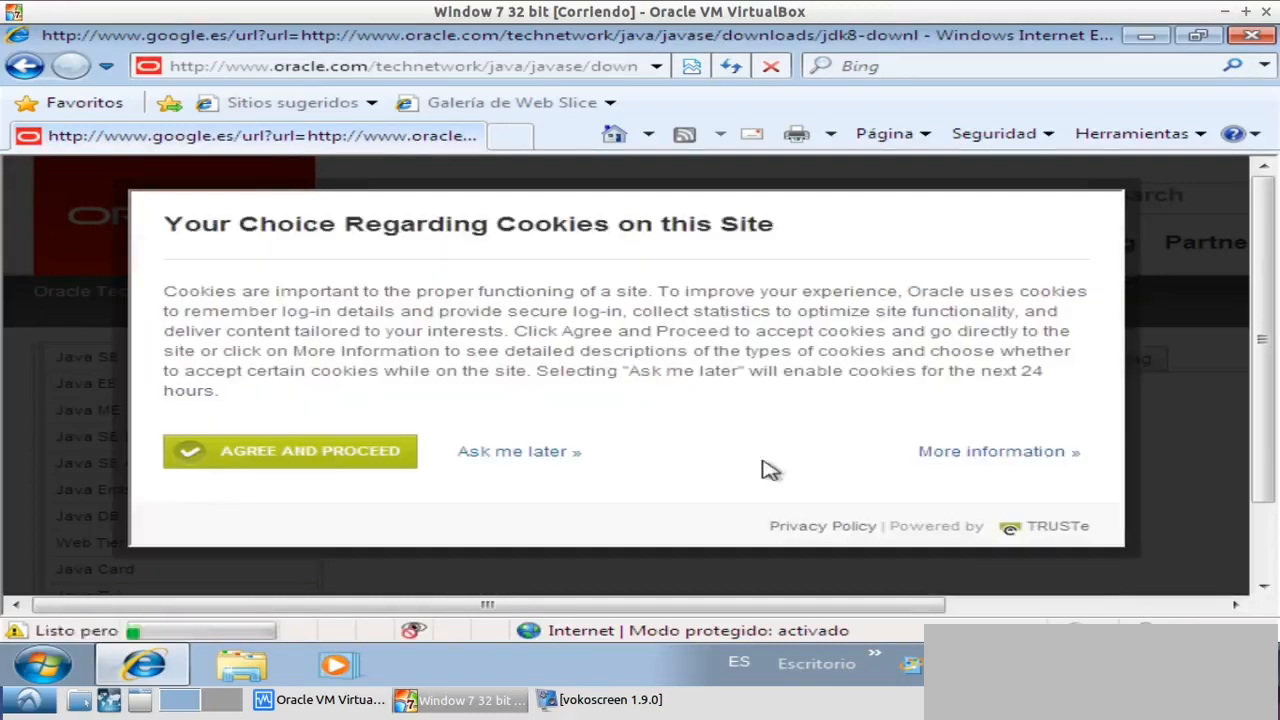
pyautogui.click(529, 456)
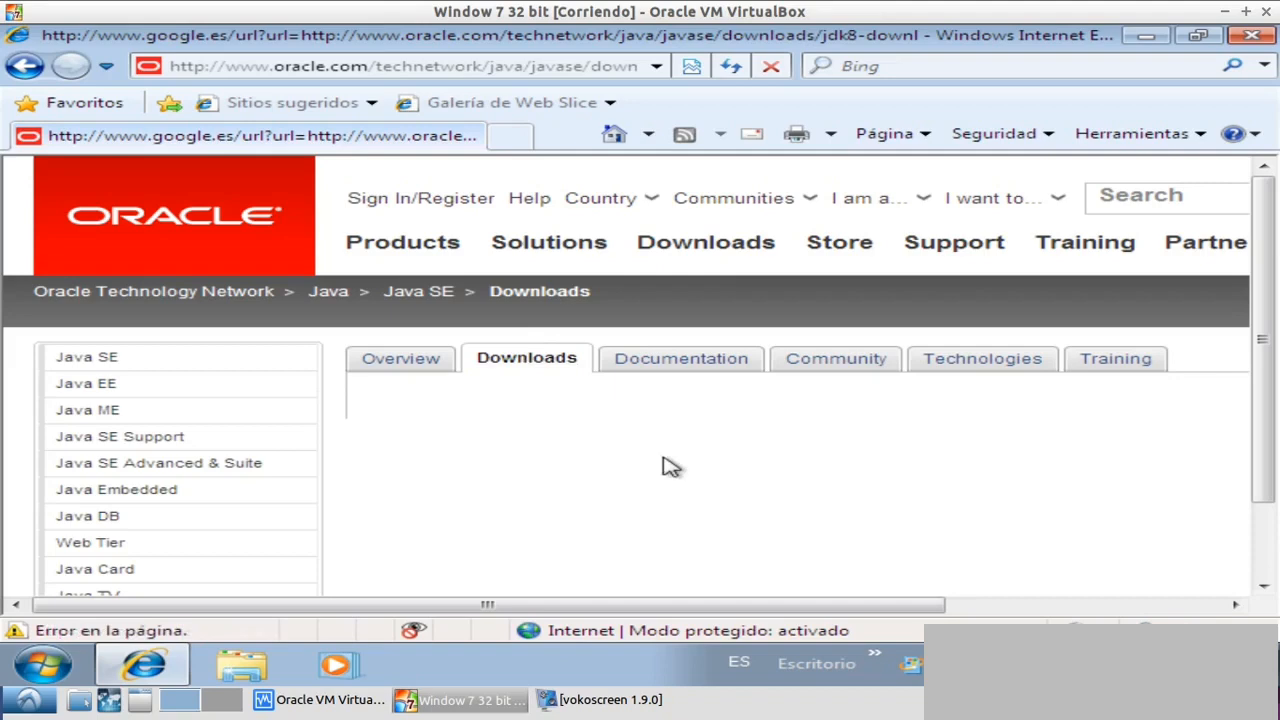
pyautogui.click(733, 68)
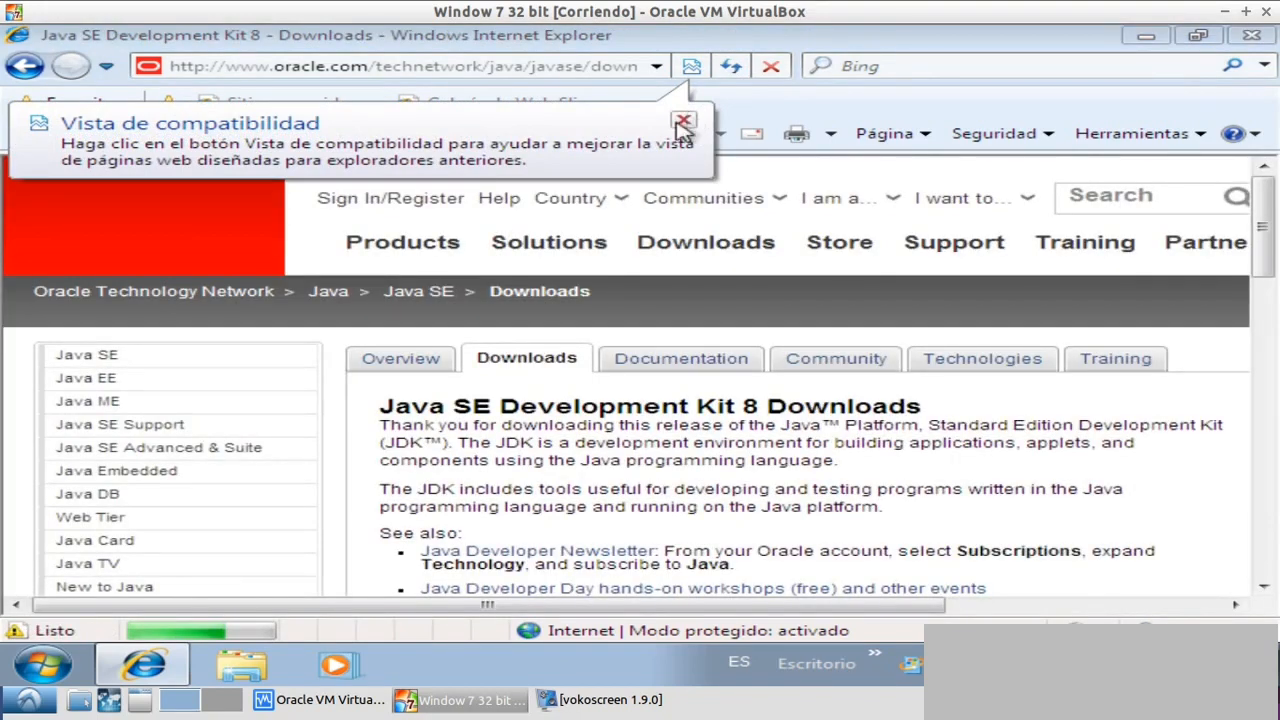
pyautogui.click(684, 121)
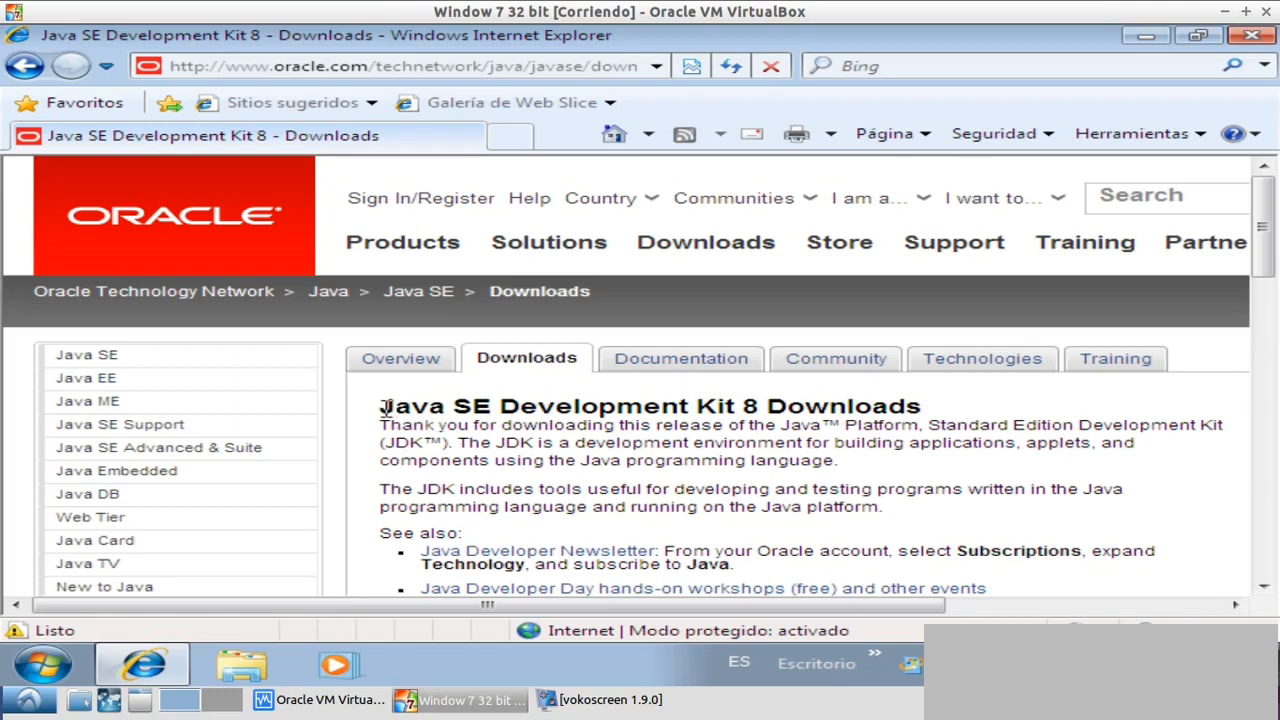
# Accept the Oracle Binary Code License Agreement for Java SE Development Kit 8u77
pyautogui.moveTo(380, 406); pyautogui.dragTo(822, 416)
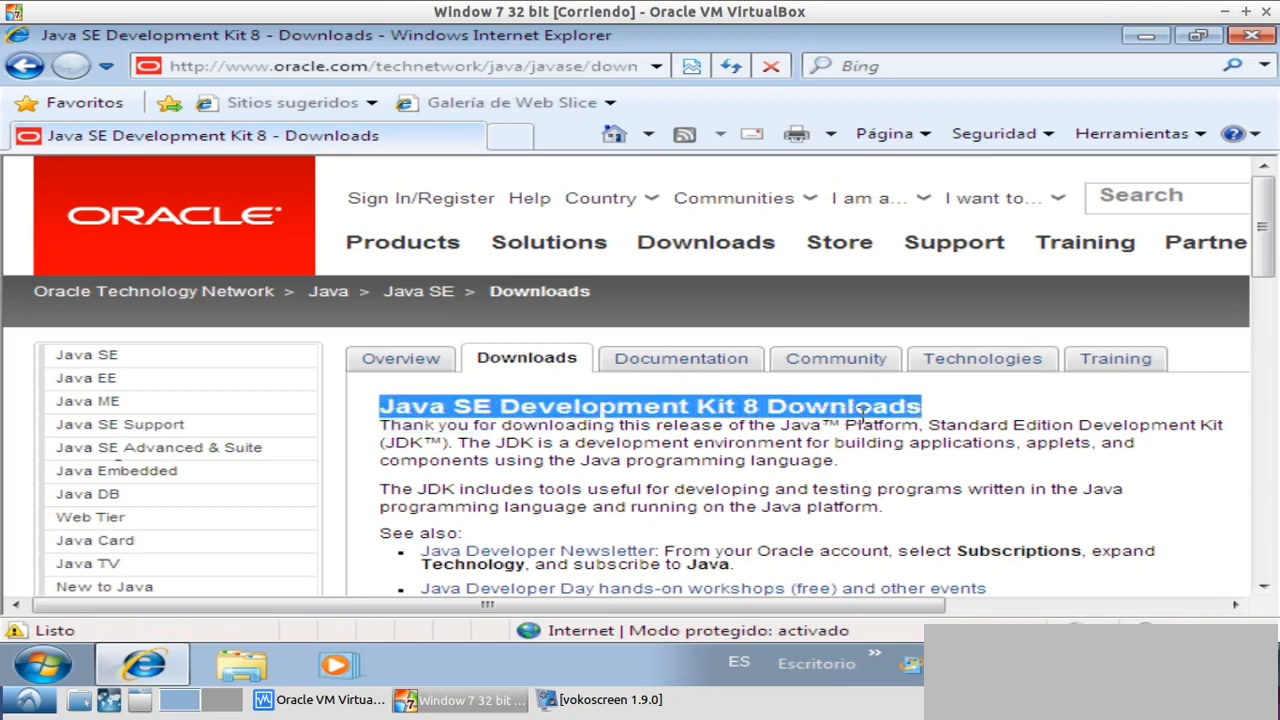
pyautogui.moveTo(1264, 252); pyautogui.dragTo(1266, 366)
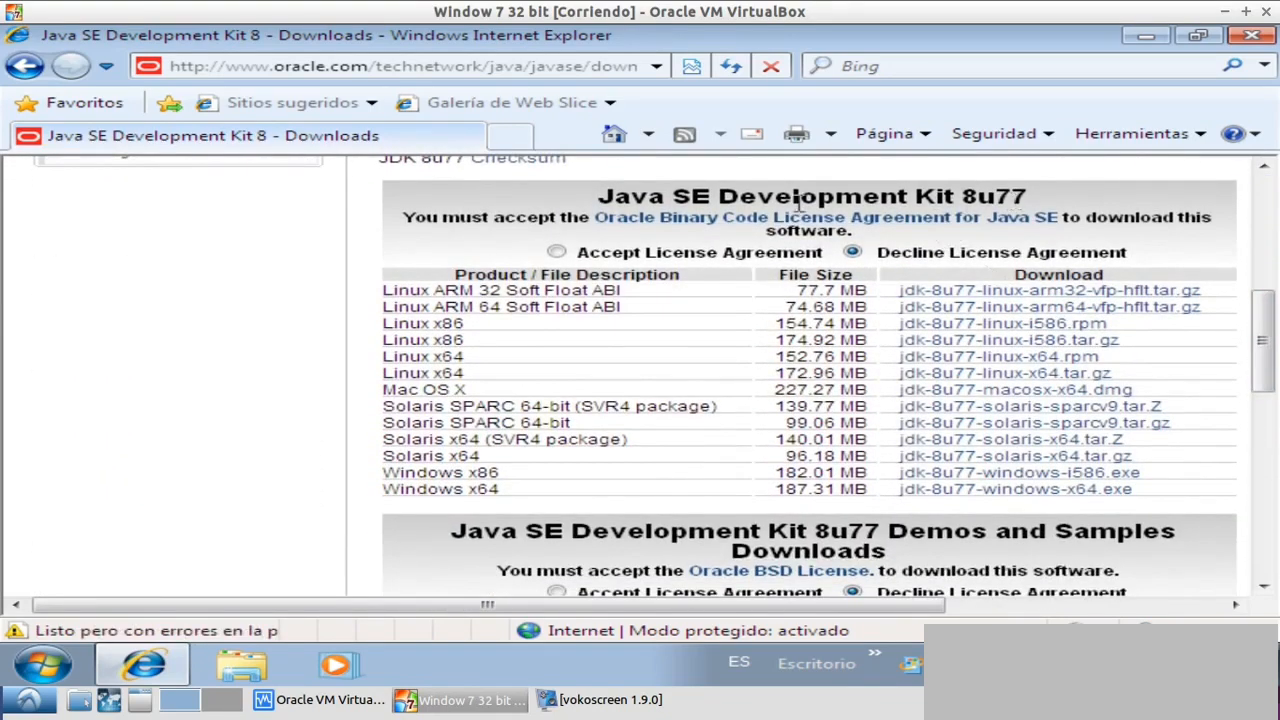
pyautogui.click(556, 253)
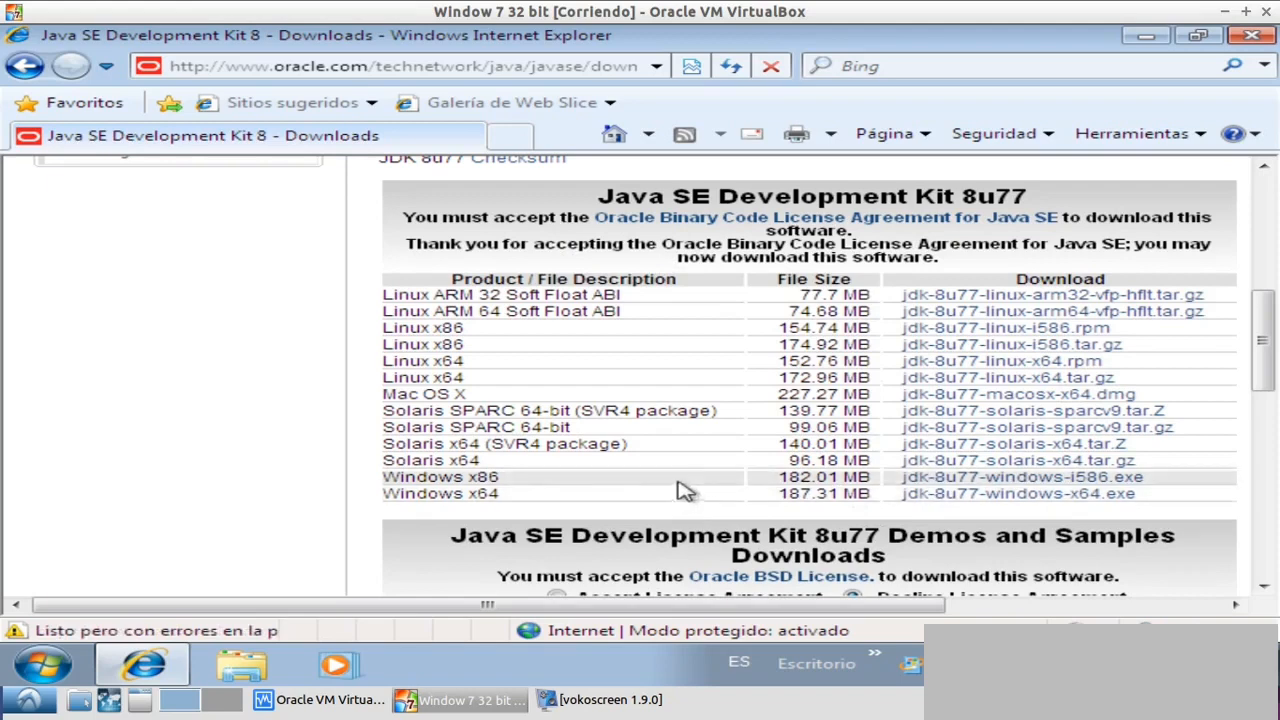
pyautogui.click(953, 480)
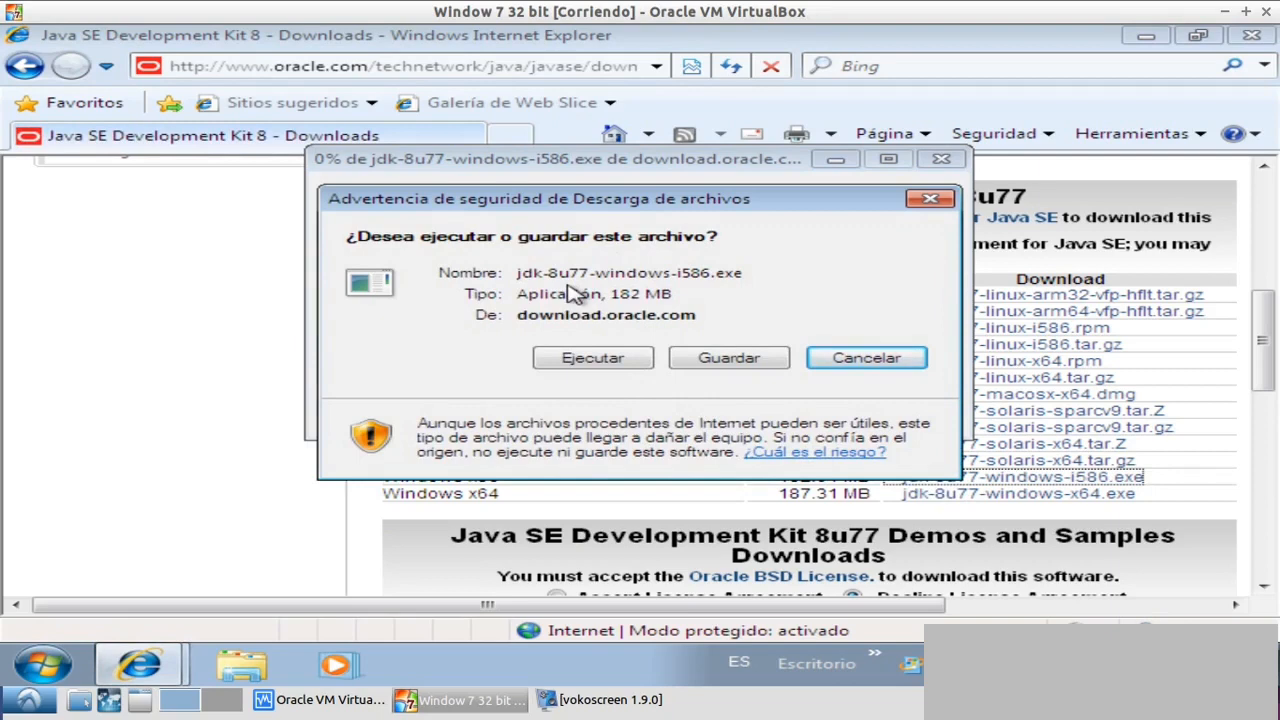
pyautogui.click(715, 366)
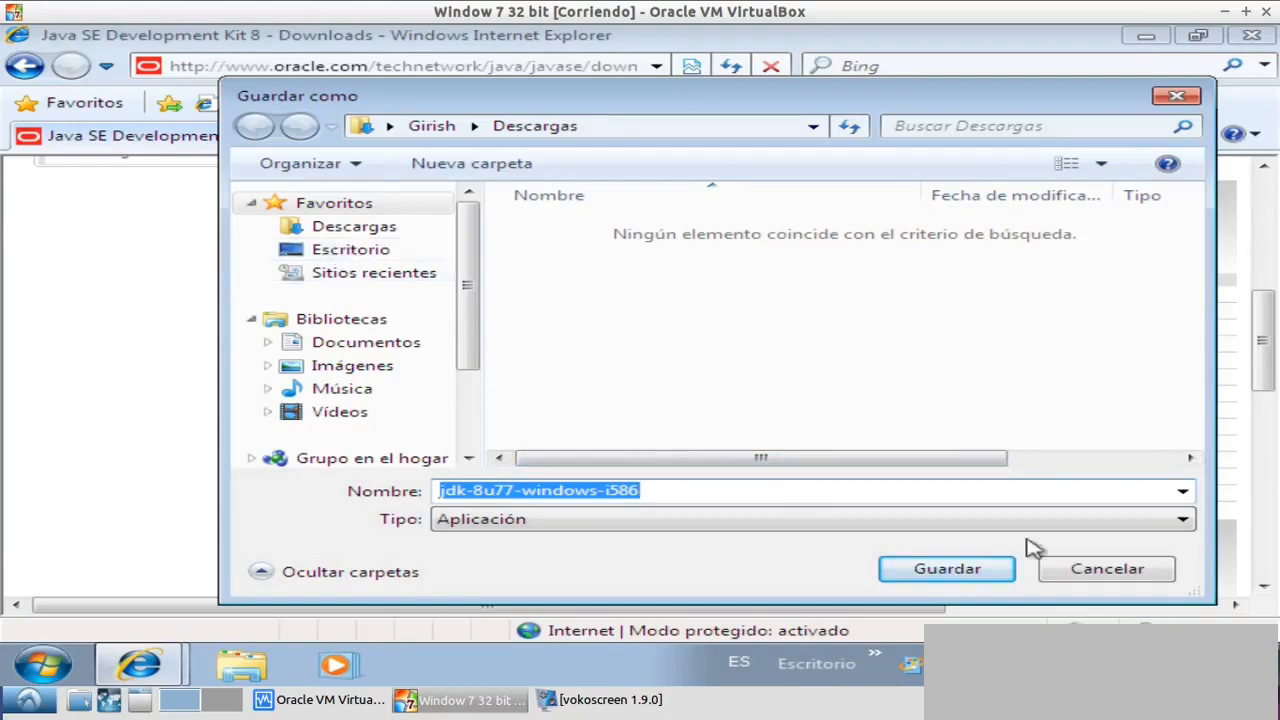
pyautogui.click(1100, 578)
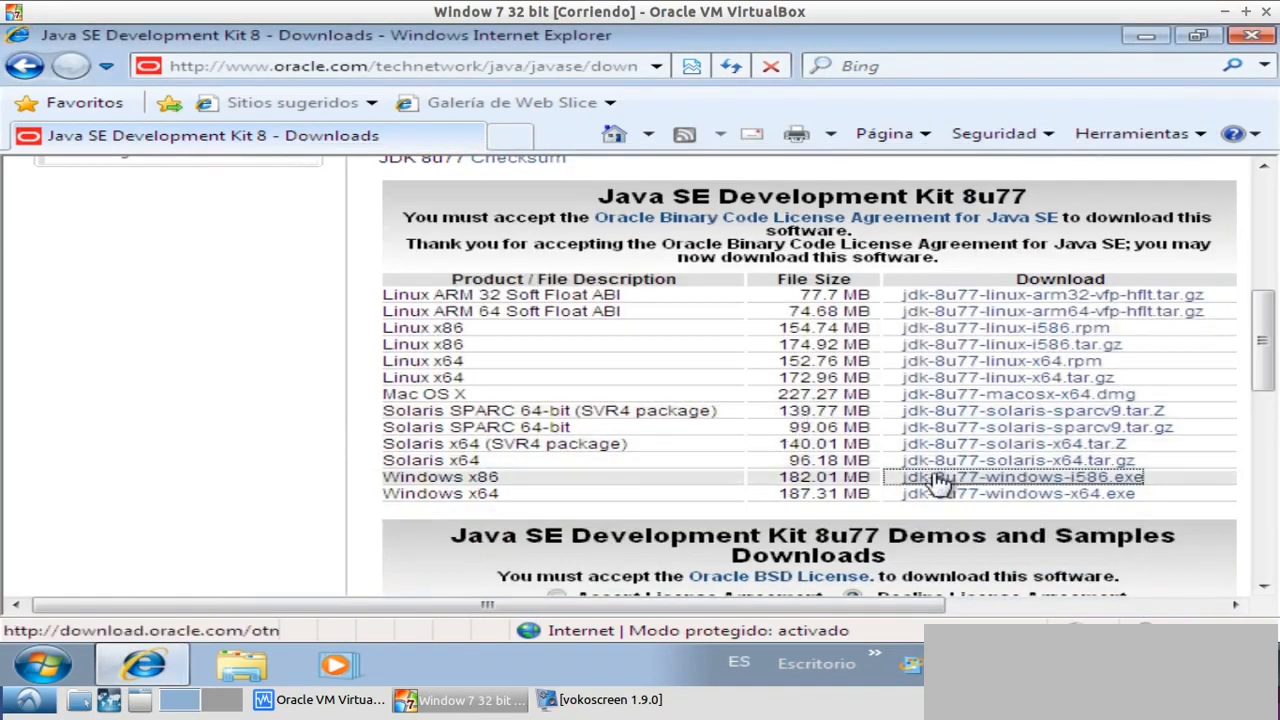
# Download and directly run the Windows x86 installer jdk-8u77-windows-i586.exe, allowing it to make changes to the computer
pyautogui.click(938, 480)
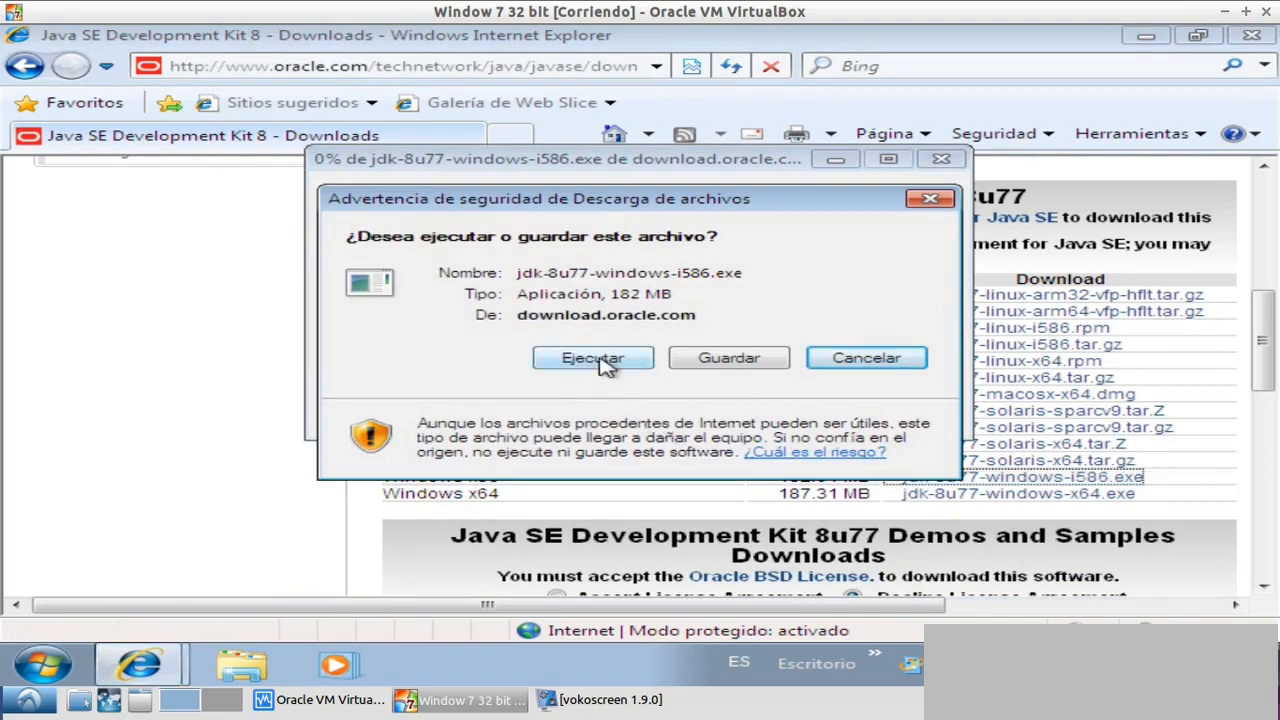
pyautogui.click(596, 360)
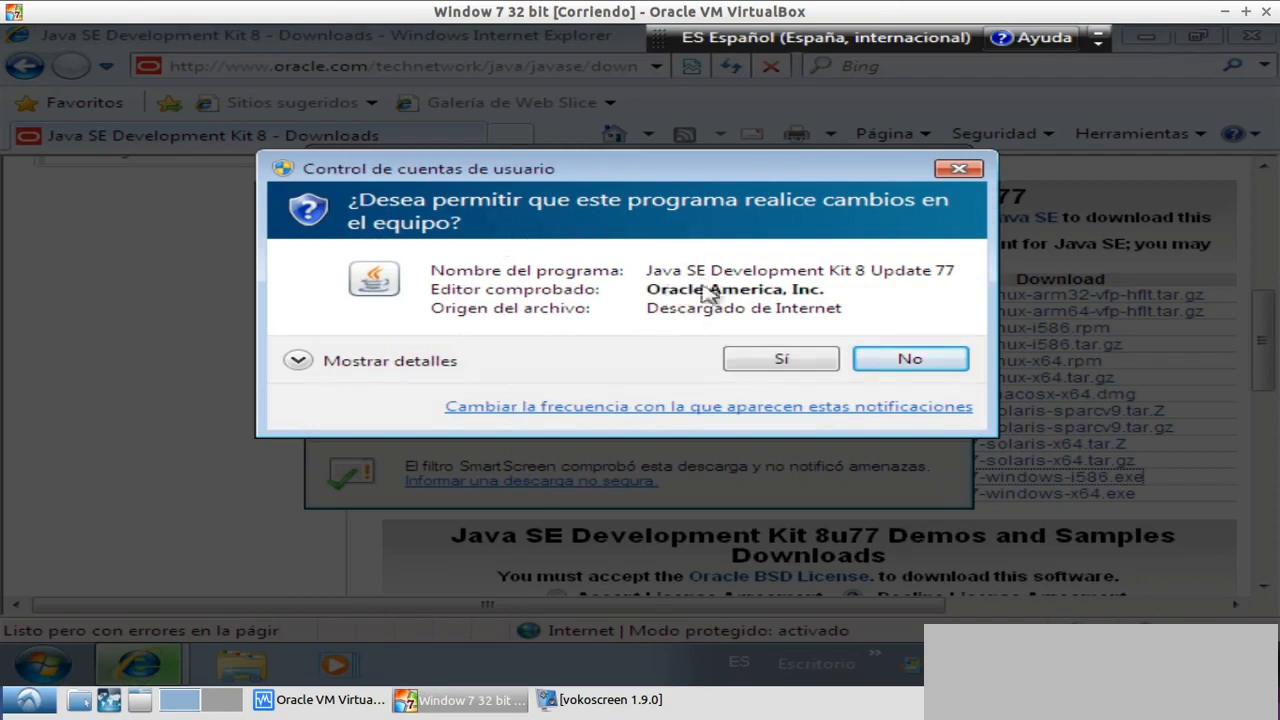
pyautogui.click(777, 360)
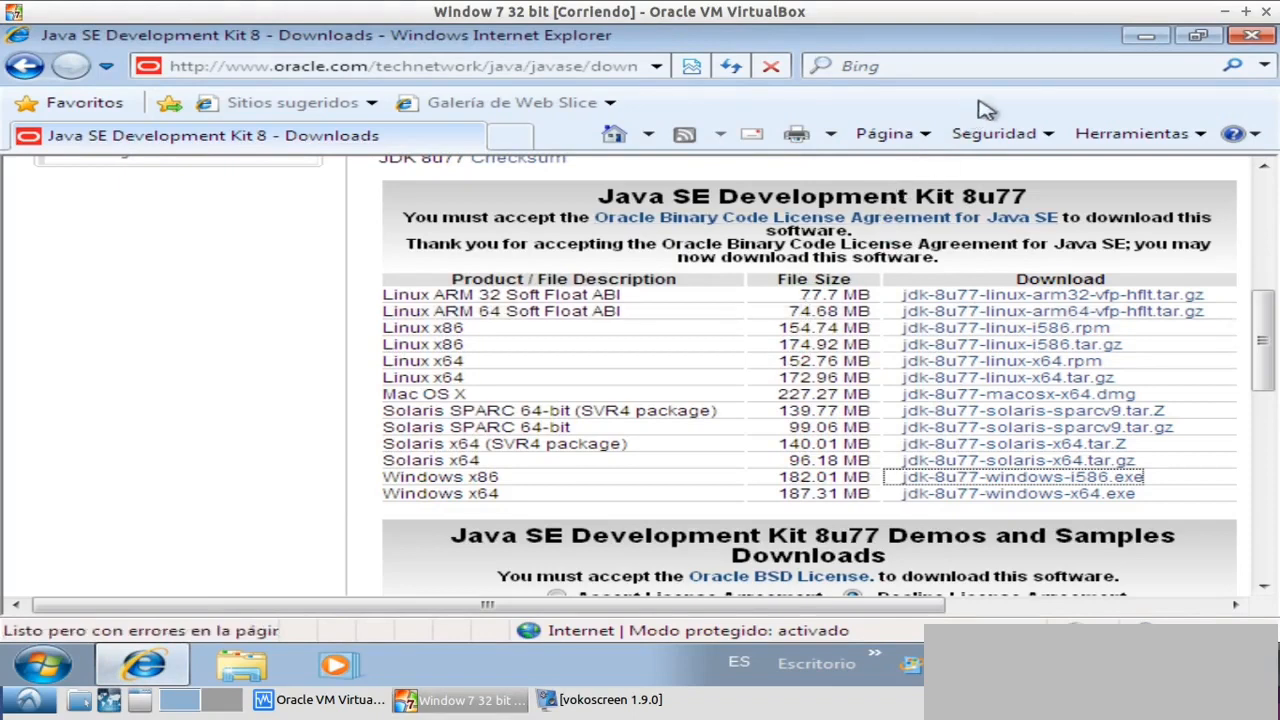
# Minimize the browser and examine the contents of the Archivos de programa folder on Disco local (C:)
pyautogui.click(1146, 38)
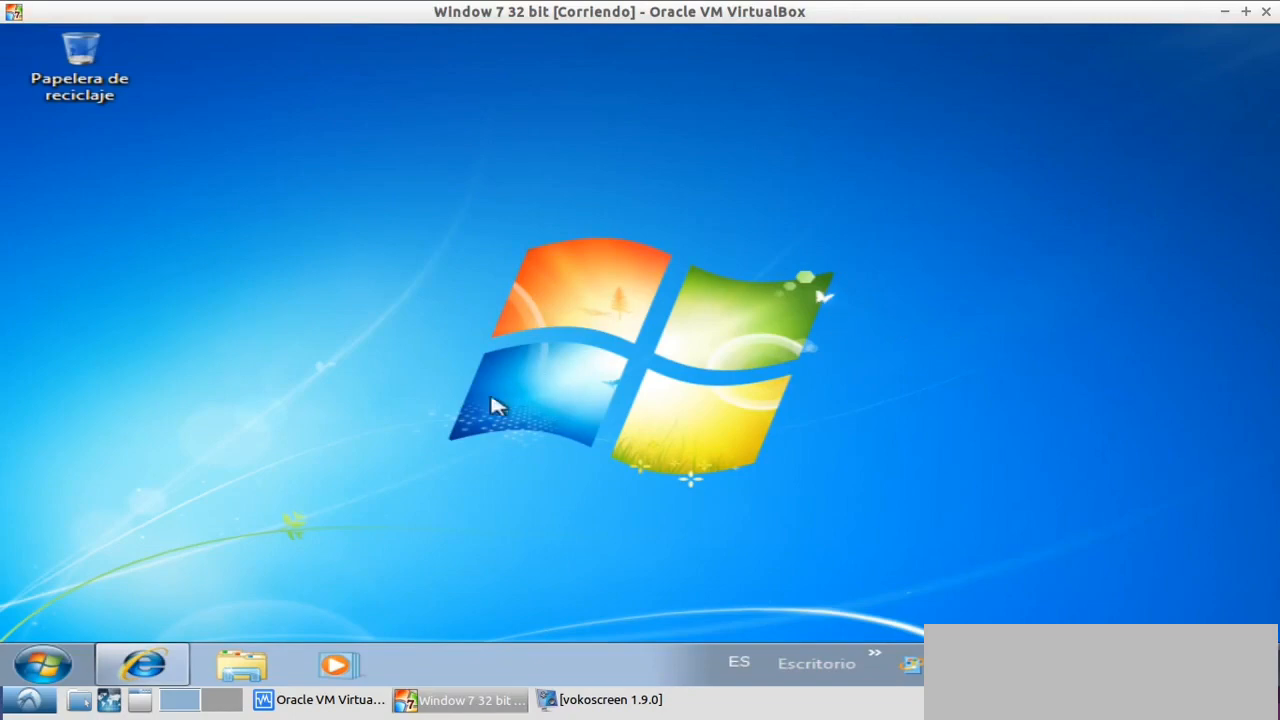
pyautogui.click(38, 665)
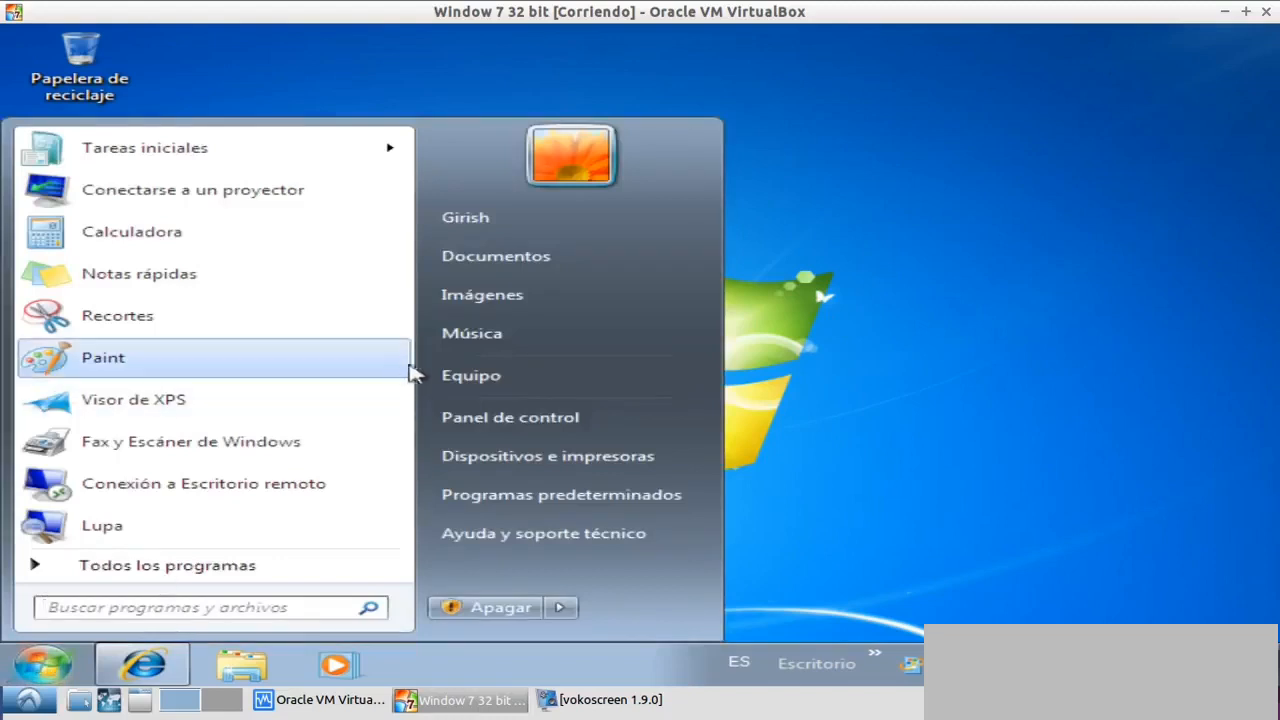
pyautogui.click(465, 378)
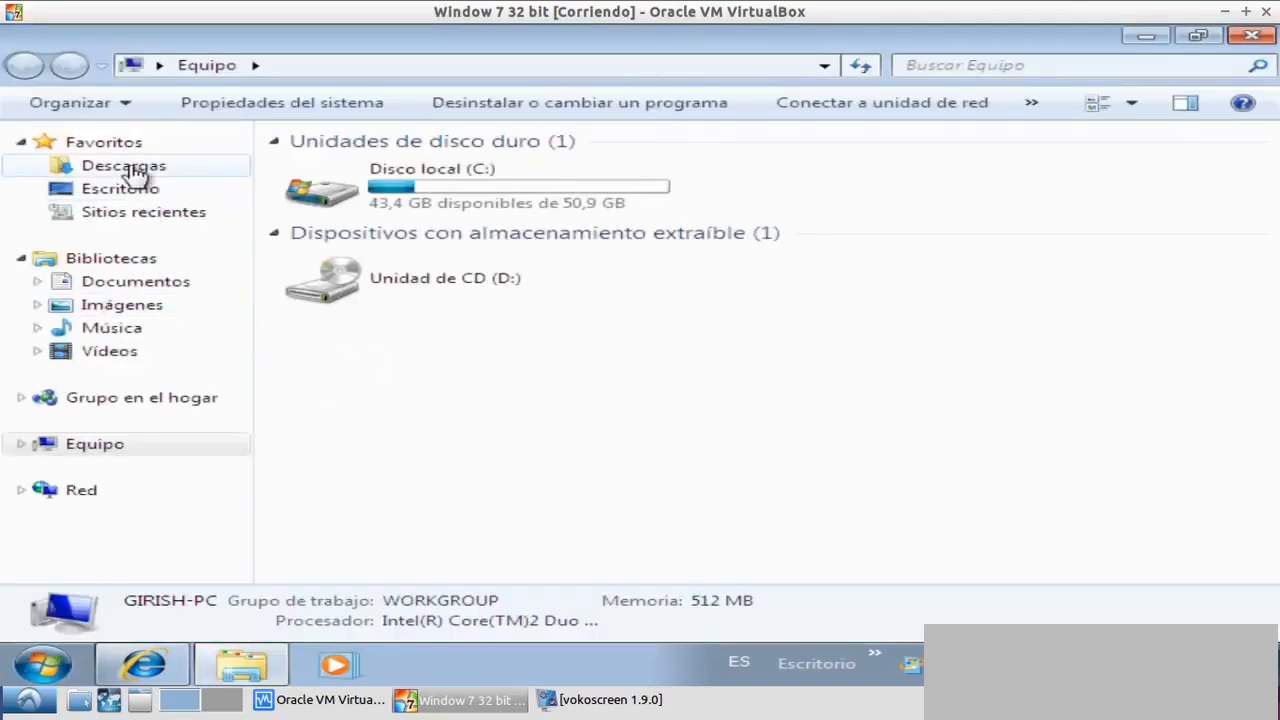
pyautogui.click(137, 172)
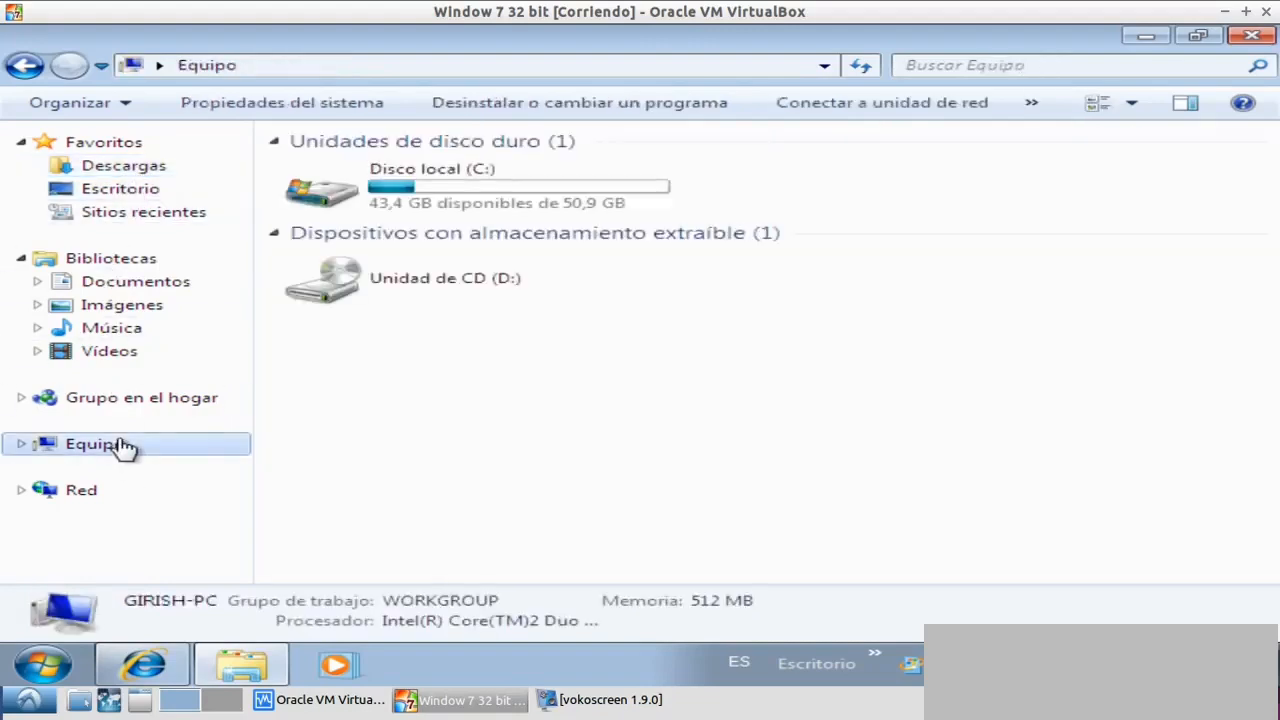
pyautogui.click(438, 194)
pyautogui.doubleClick(438, 194)
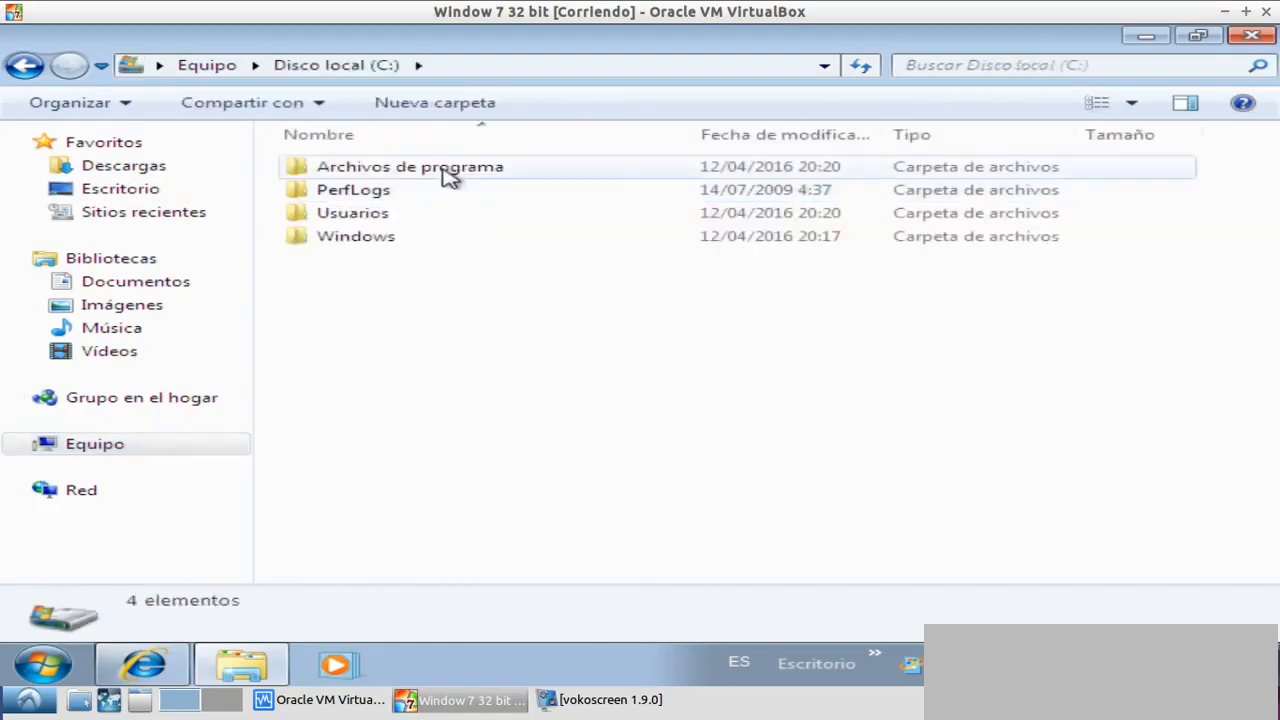
pyautogui.click(449, 176)
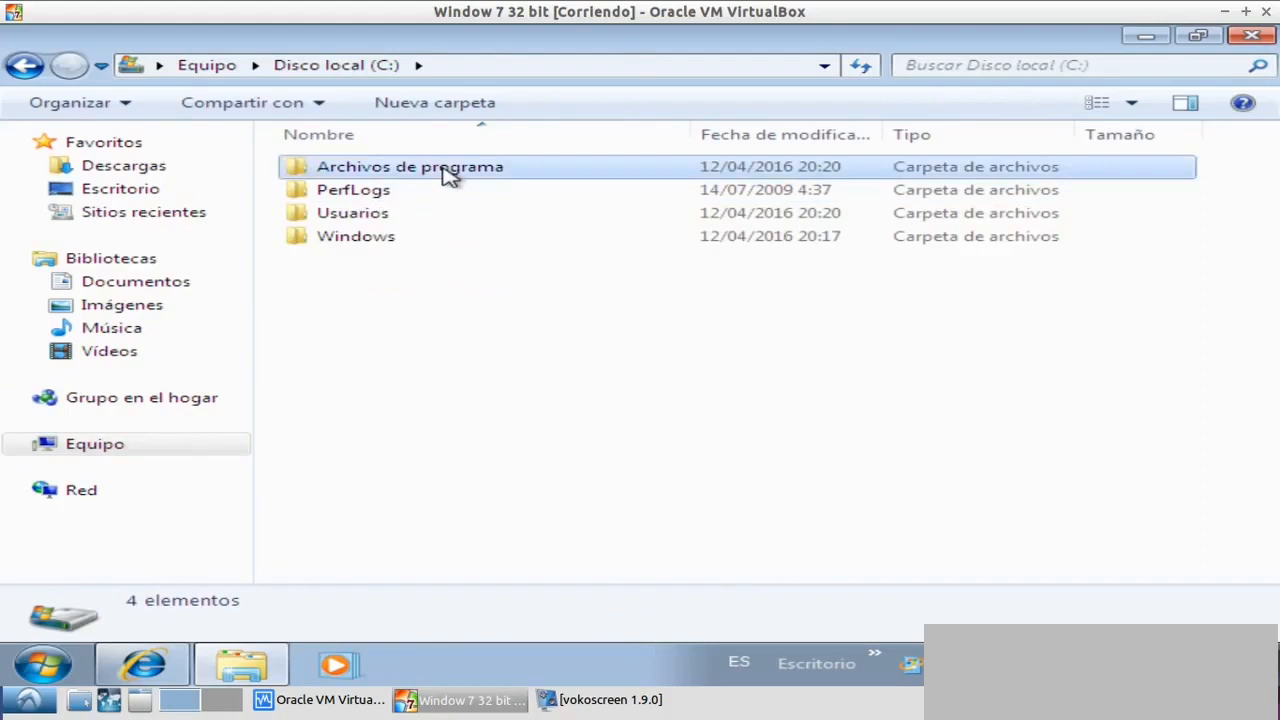
pyautogui.doubleClick(449, 176)
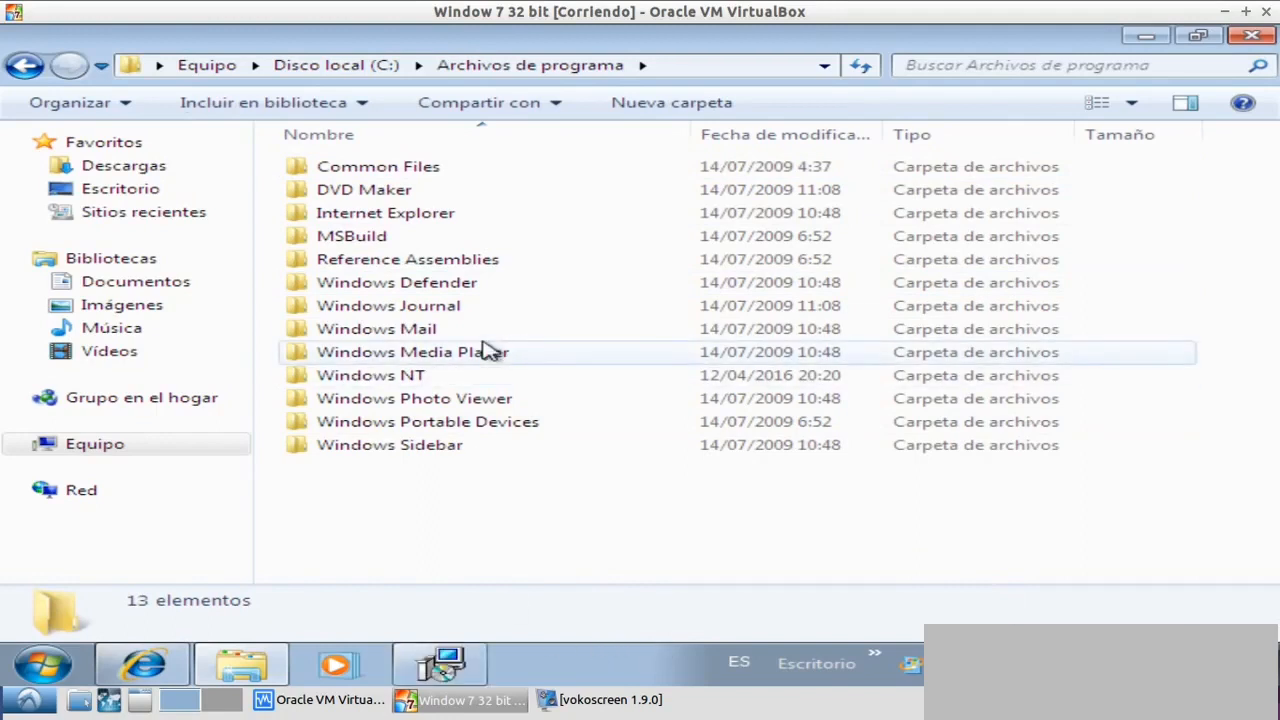
# Bring up the Java SE Development Kit 8 Update 77 setup wizard and continue past its welcome page
pyautogui.click(470, 680)
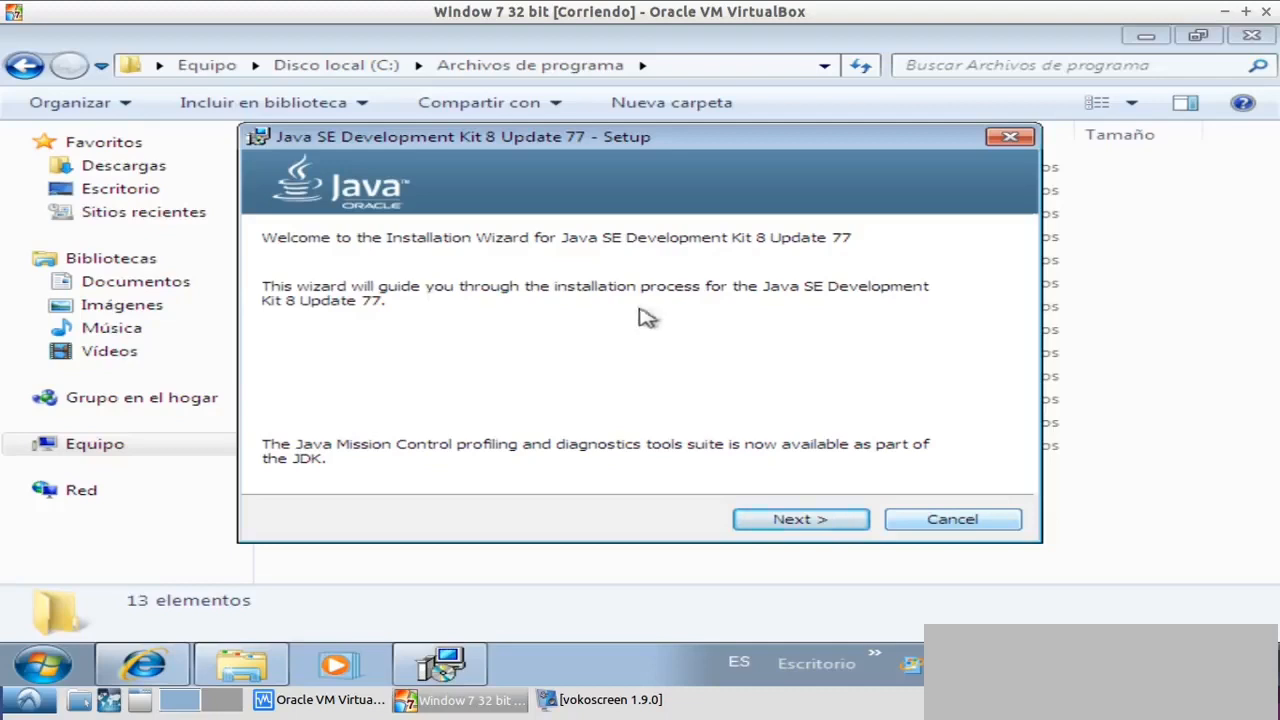
pyautogui.click(833, 522)
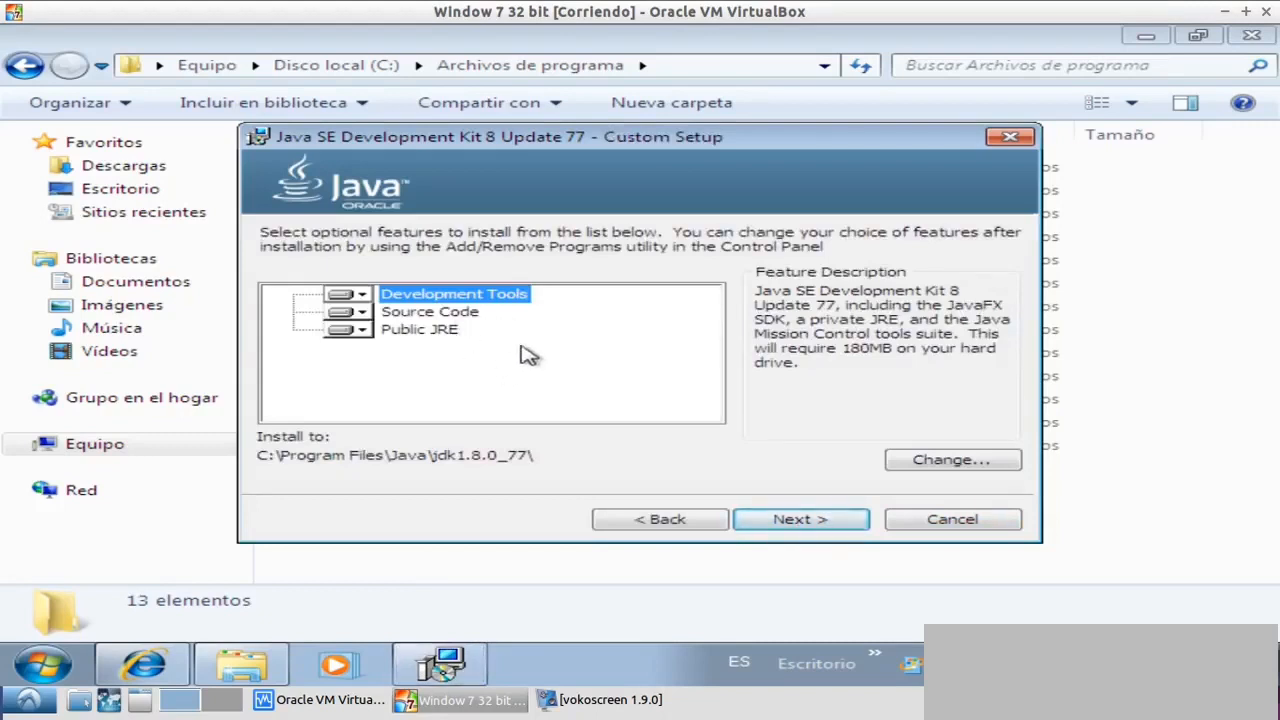
# Review the installation options for Source Code, Development Tools and Public JRE, and check the destination folder without changing it
pyautogui.click(364, 314)
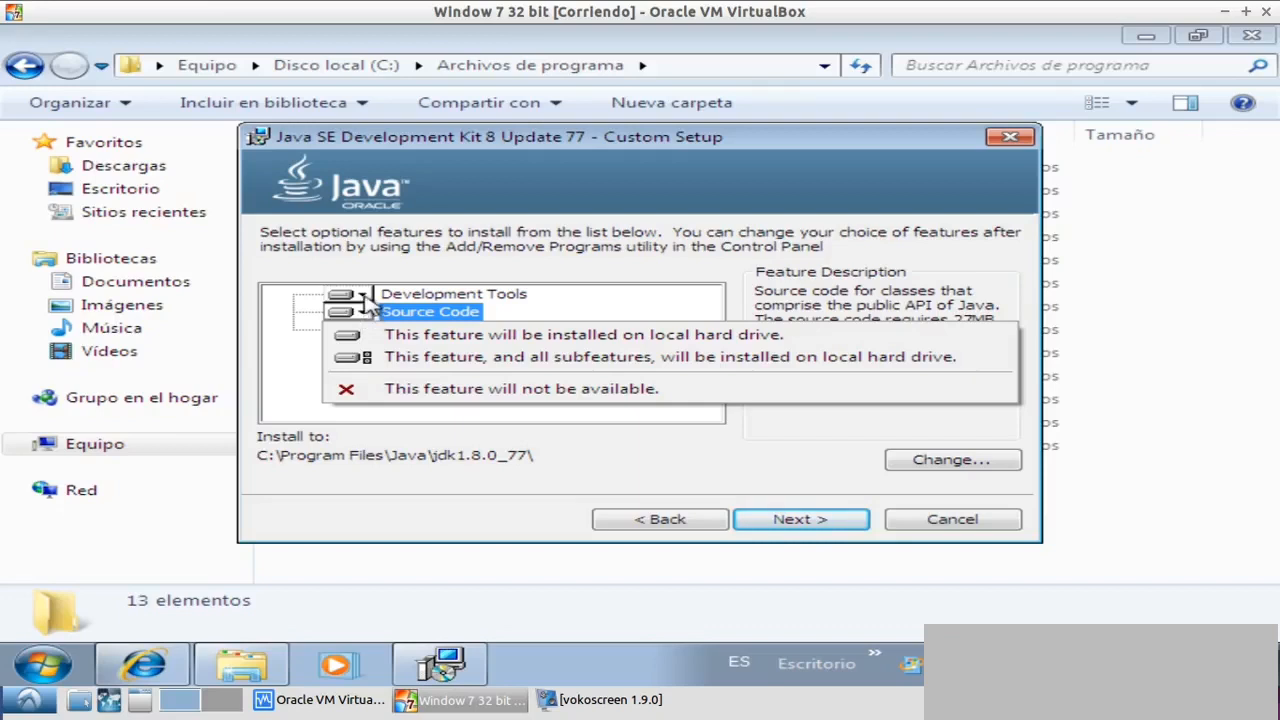
pyautogui.click(369, 301)
pyautogui.click(364, 297)
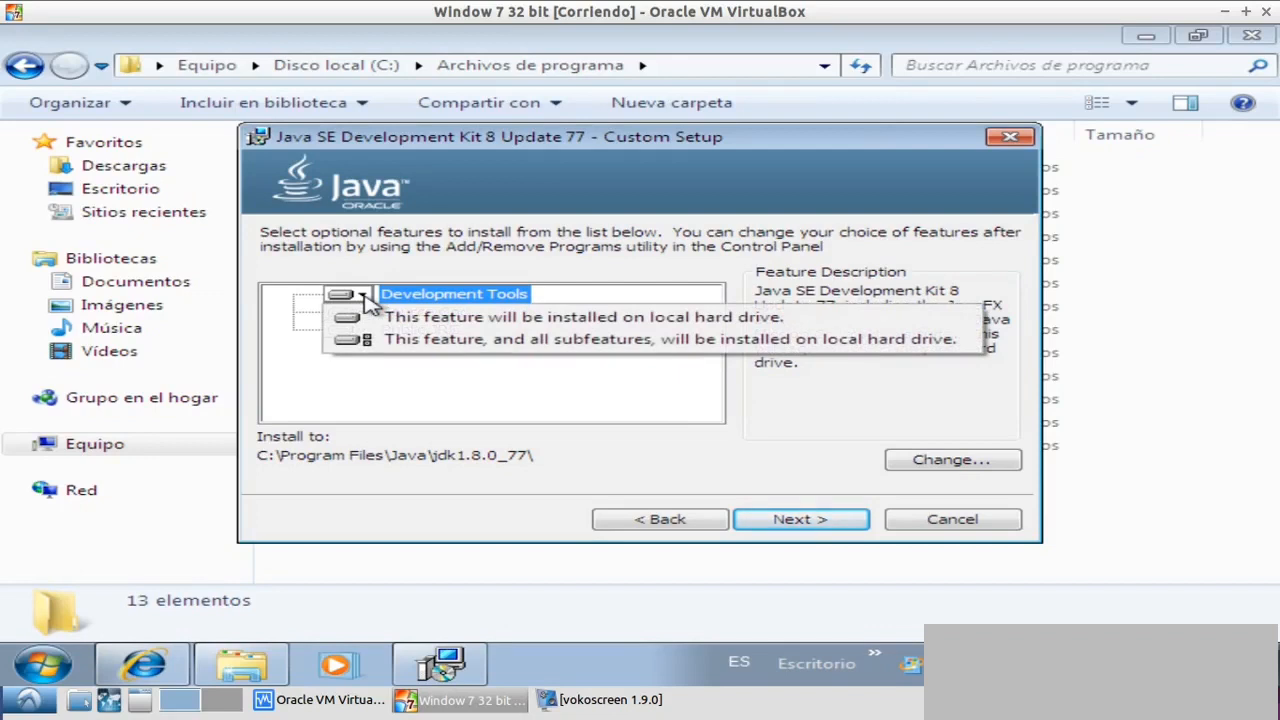
pyautogui.click(370, 316)
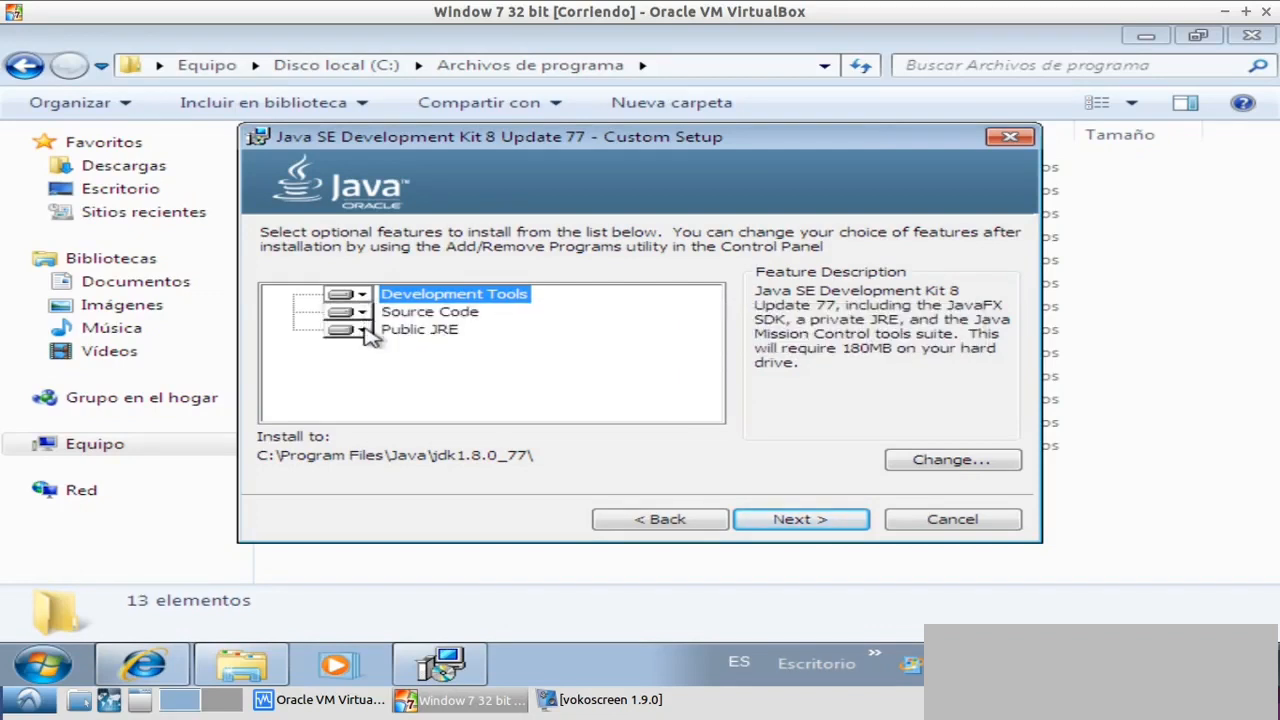
pyautogui.click(365, 332)
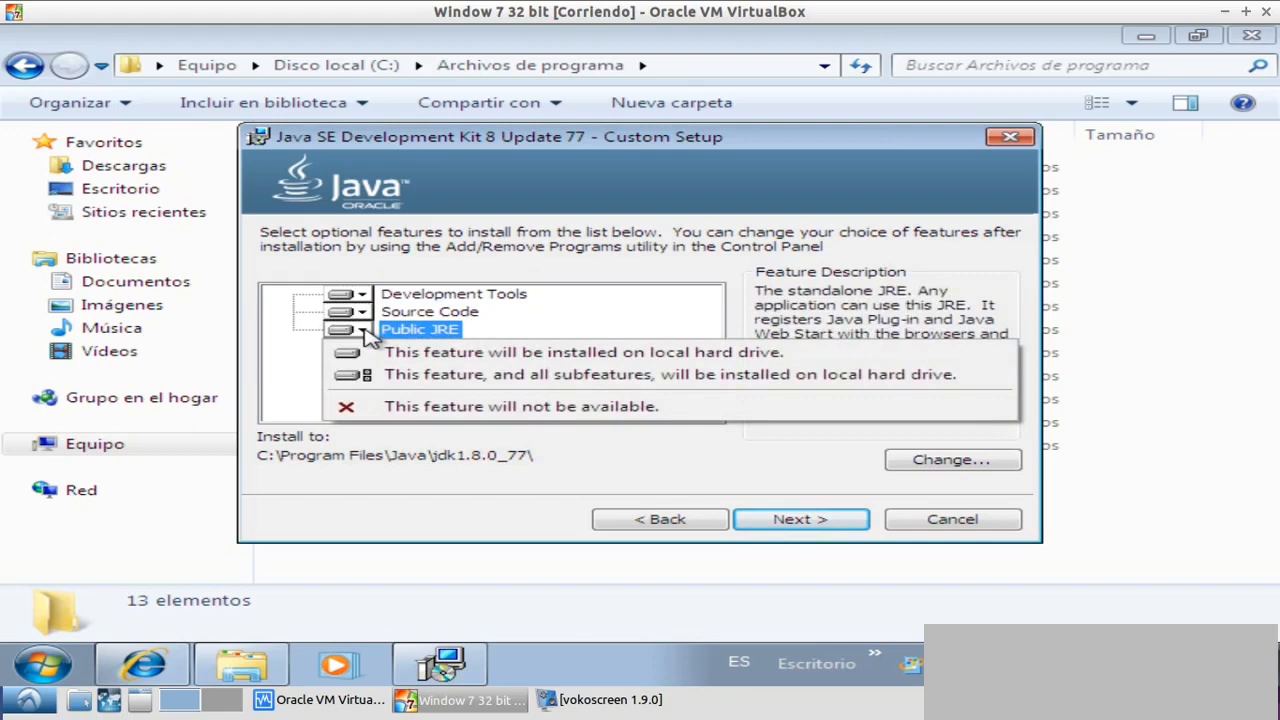
pyautogui.click(366, 335)
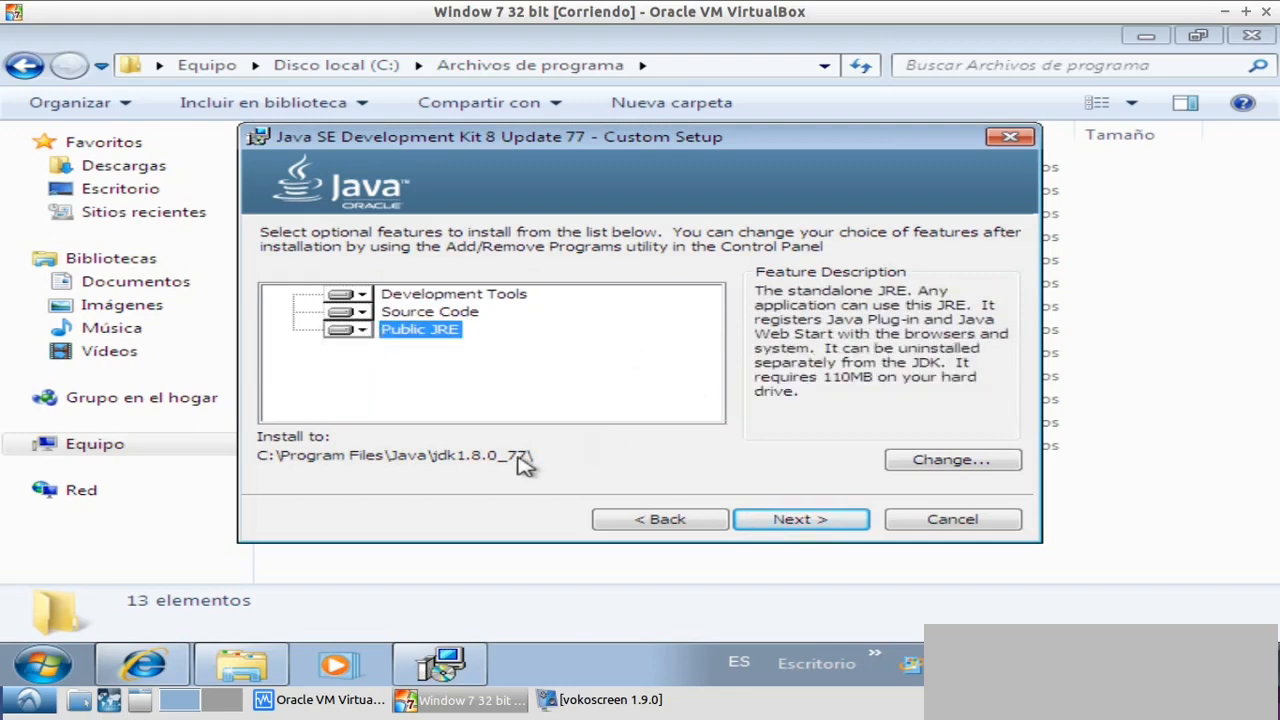
pyautogui.click(940, 462)
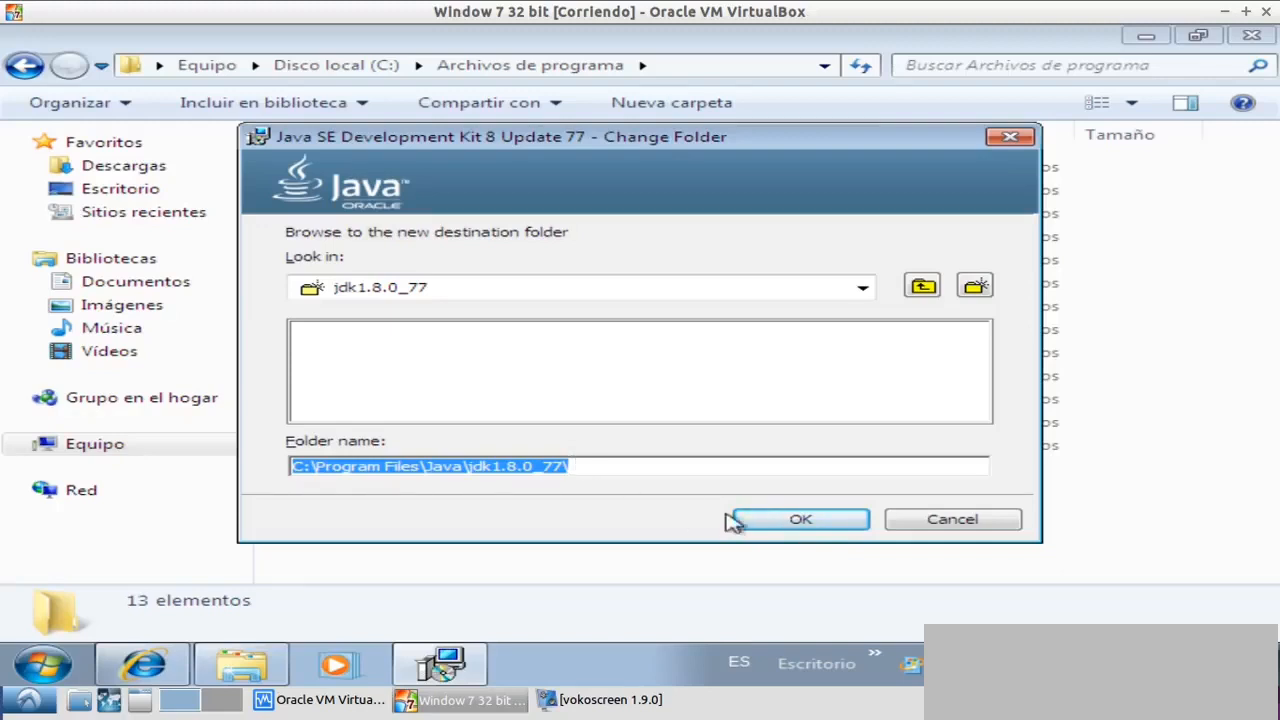
pyautogui.click(930, 524)
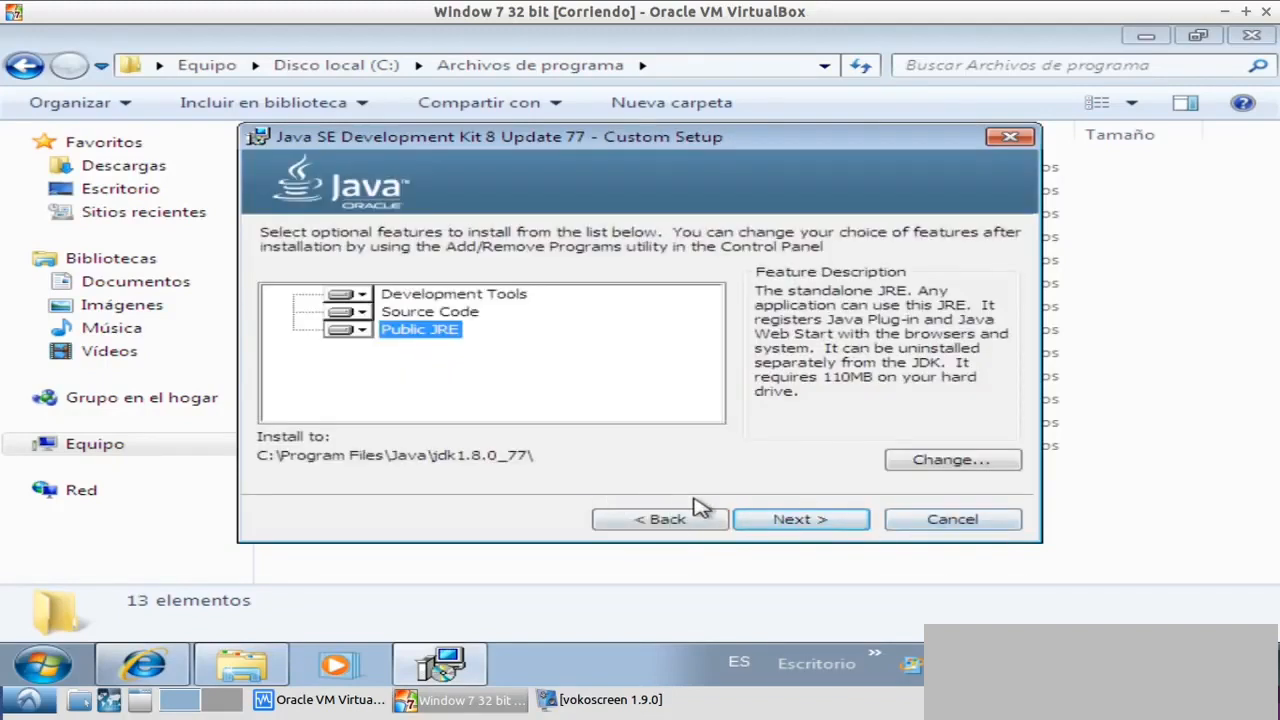
# Install the JDK with the default features, accept the default JRE destination folder, and close the file window and the finished setup
pyautogui.click(790, 521)
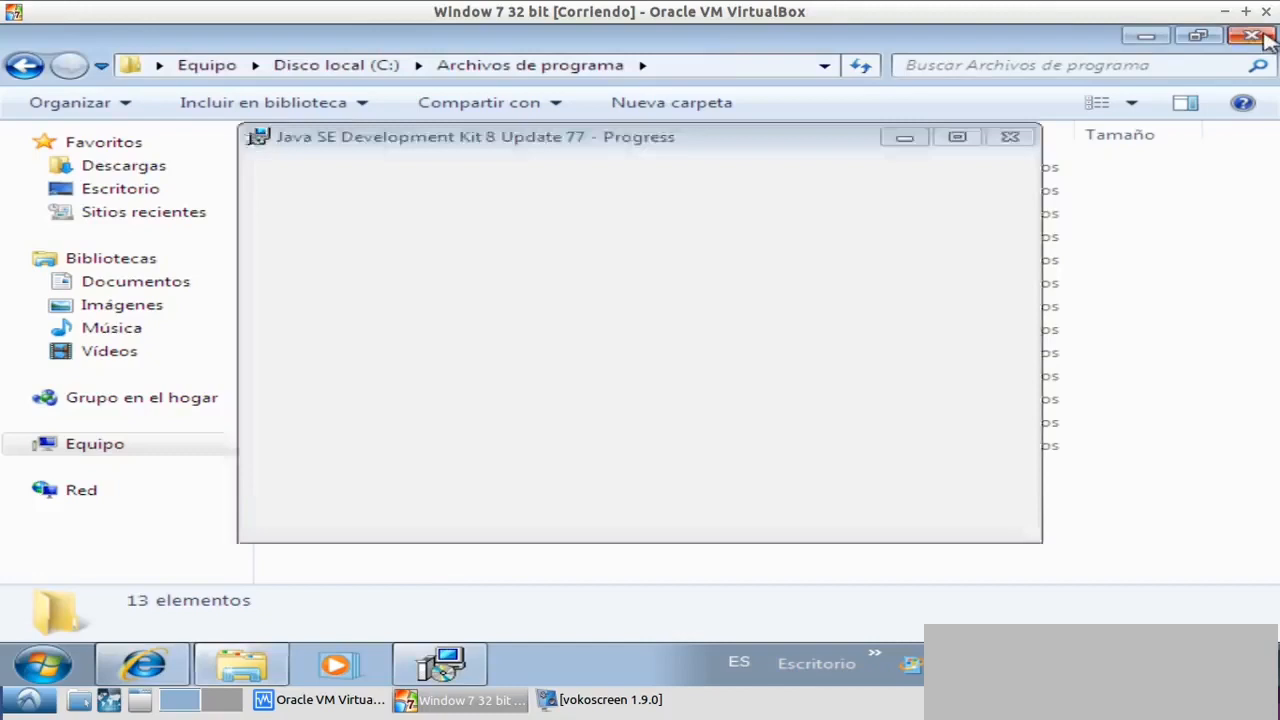
pyautogui.click(1263, 37)
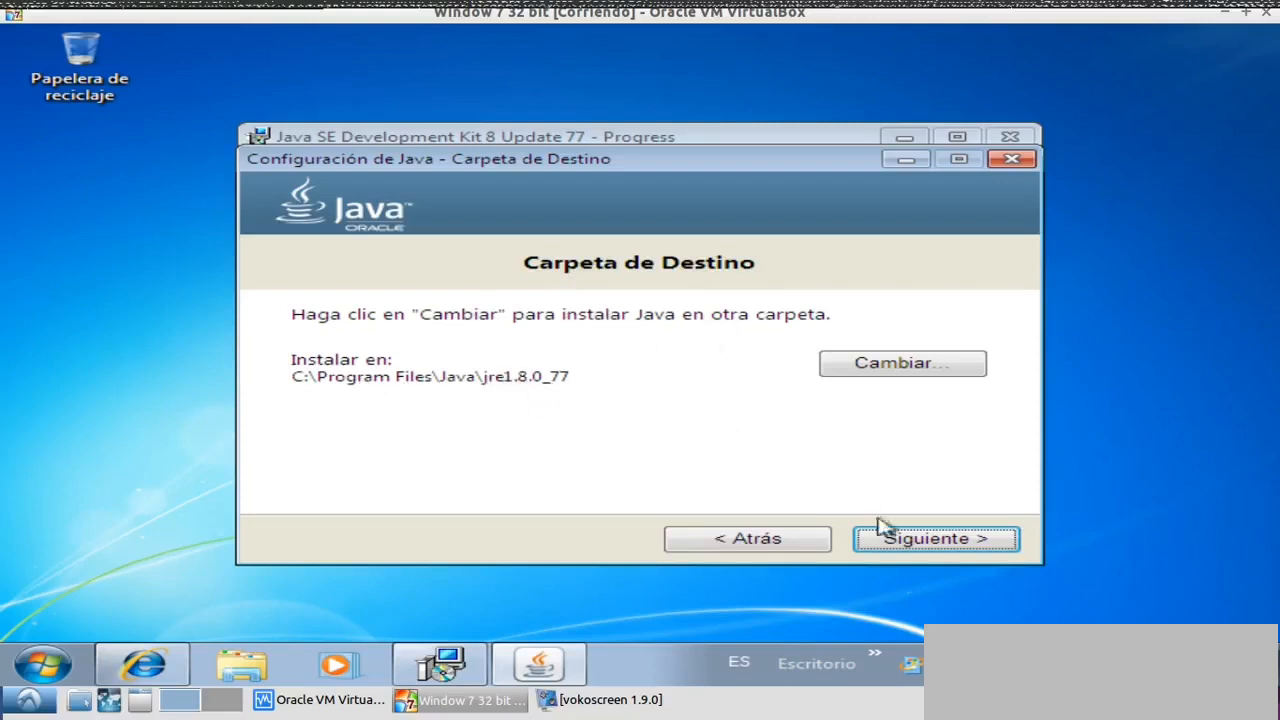
pyautogui.click(907, 542)
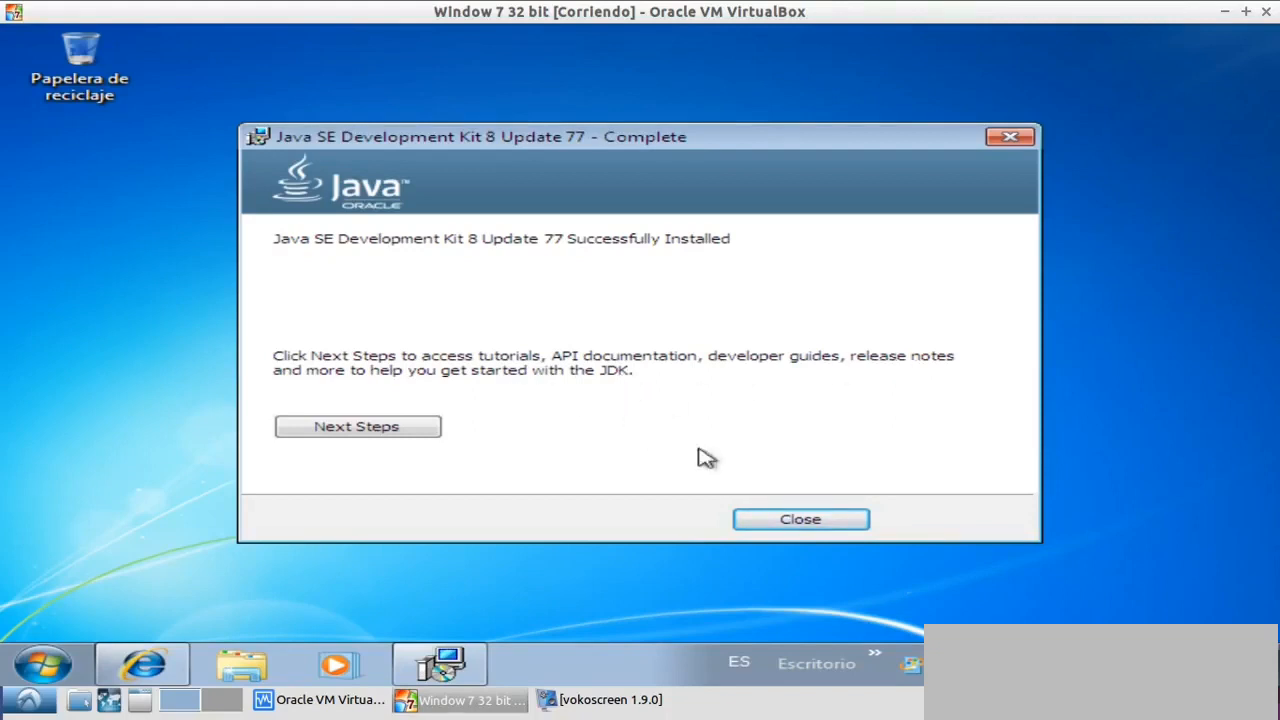
pyautogui.click(774, 522)
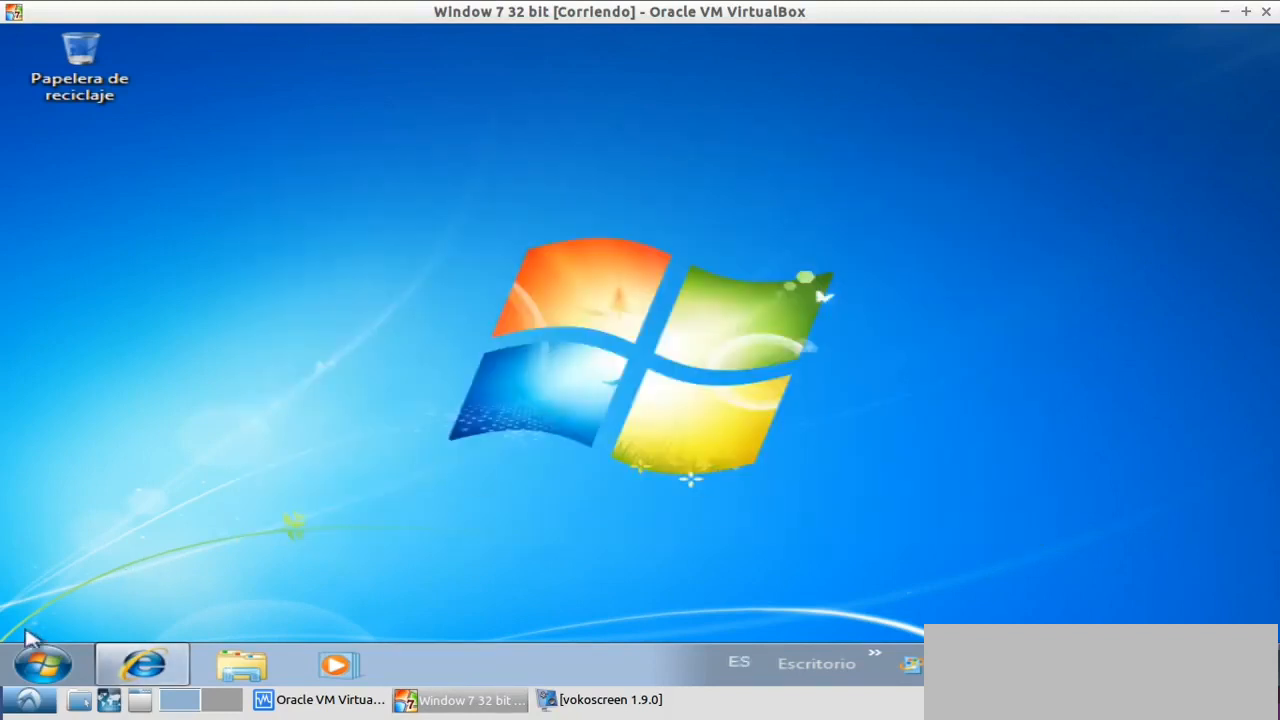
# Launch Java Mission Control and dismiss the open program list so that its window can load
pyautogui.click(50, 664)
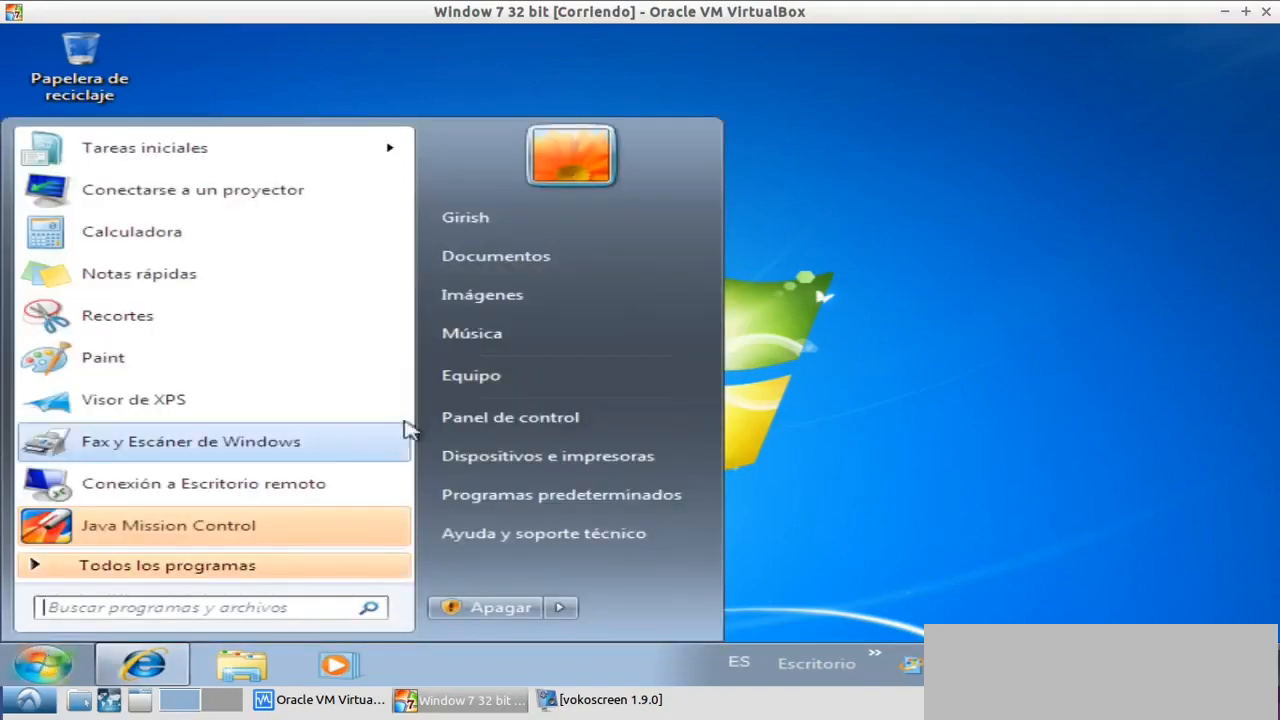
pyautogui.click(186, 538)
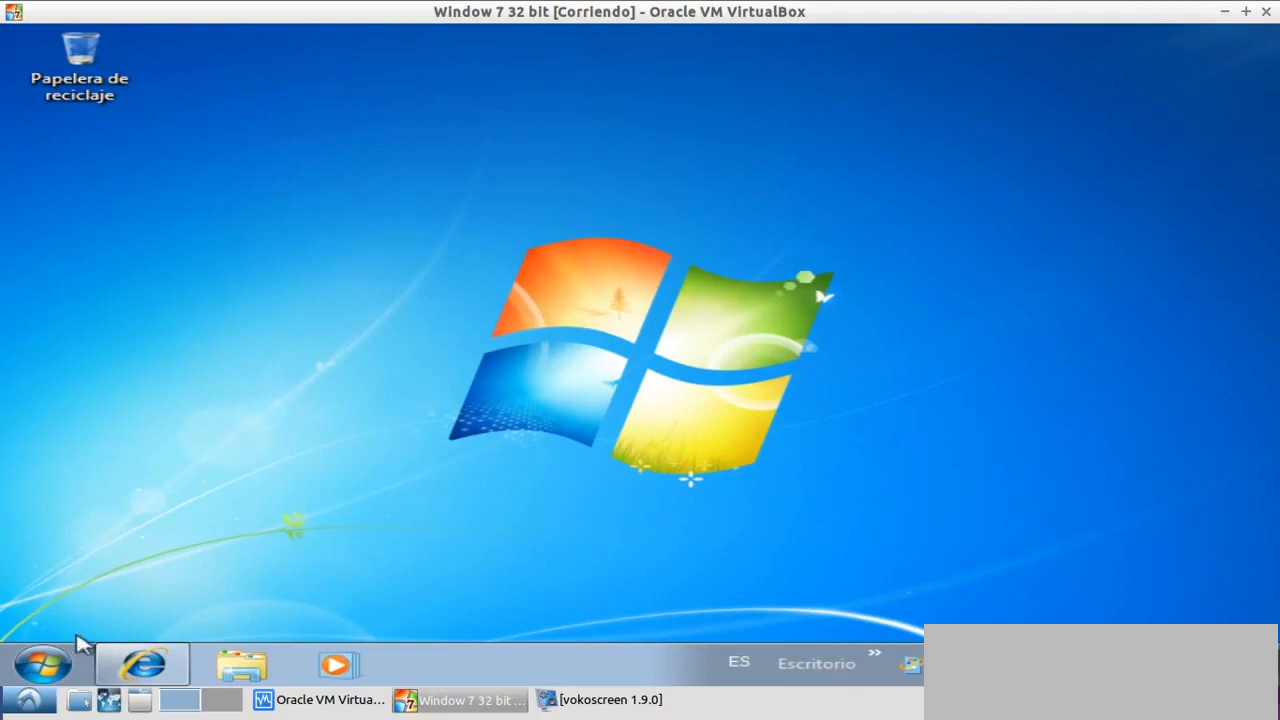
pyautogui.click(35, 666)
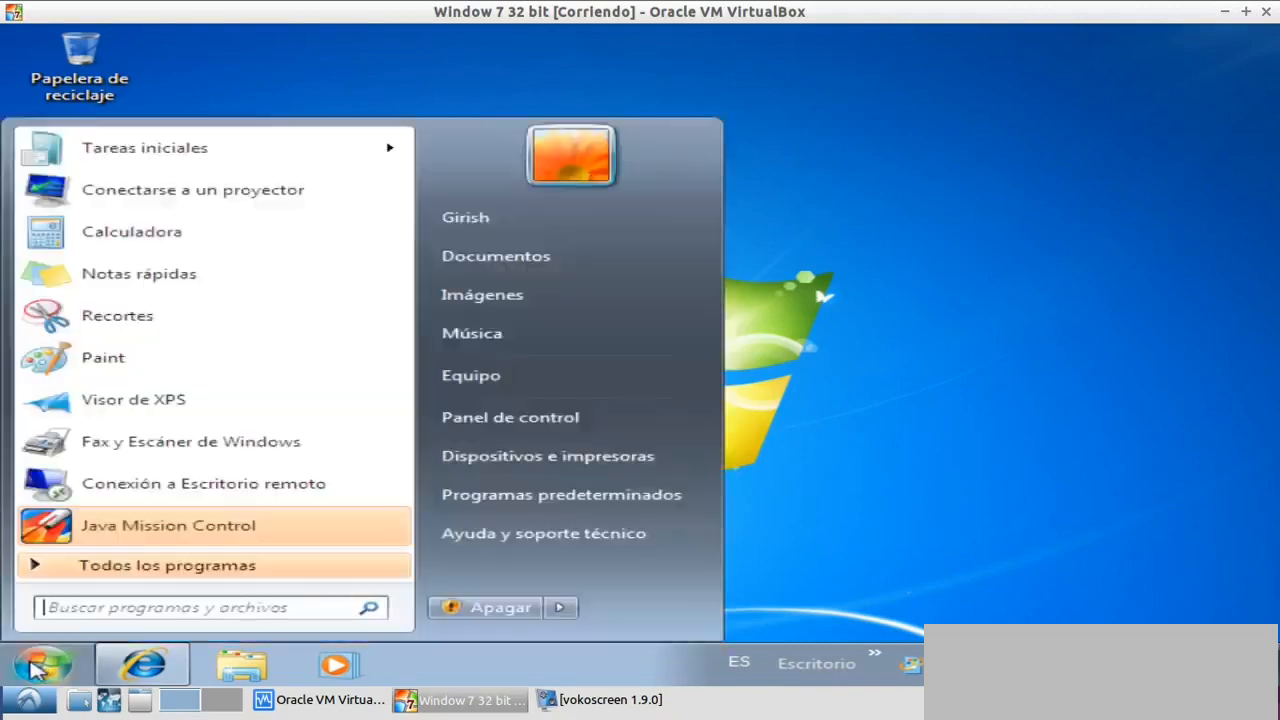
pyautogui.click(214, 528)
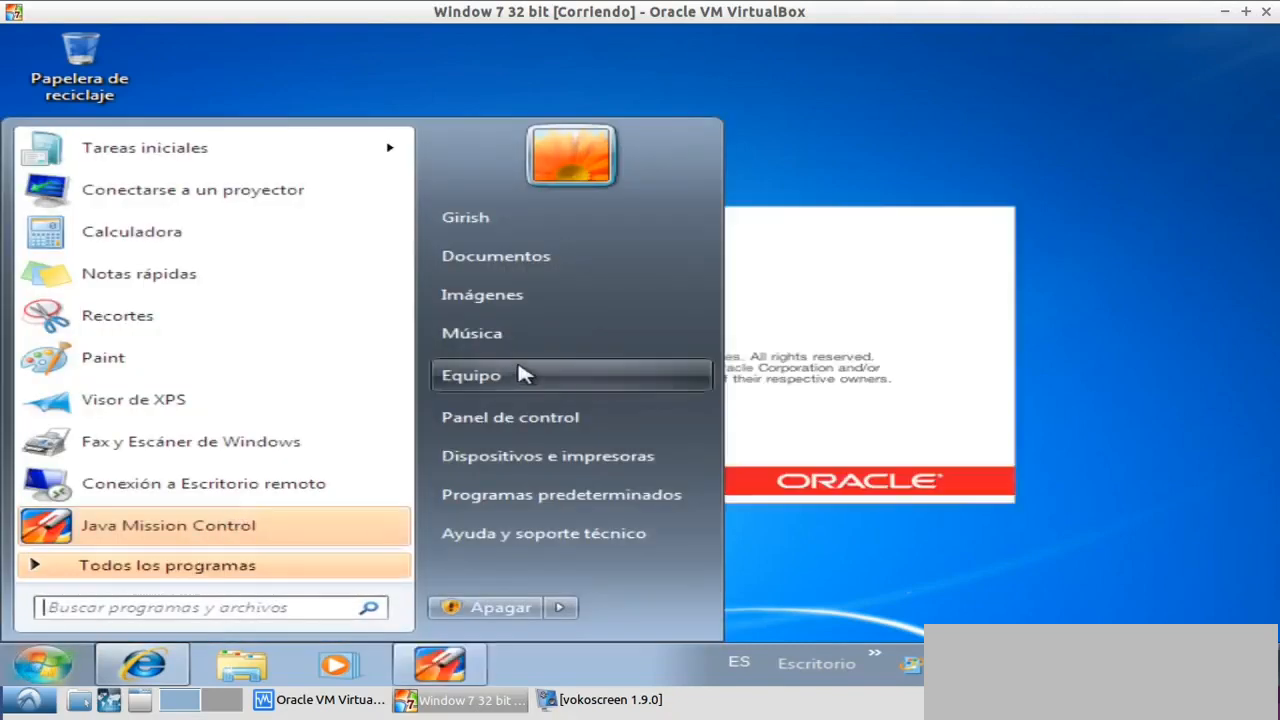
pyautogui.click(784, 99)
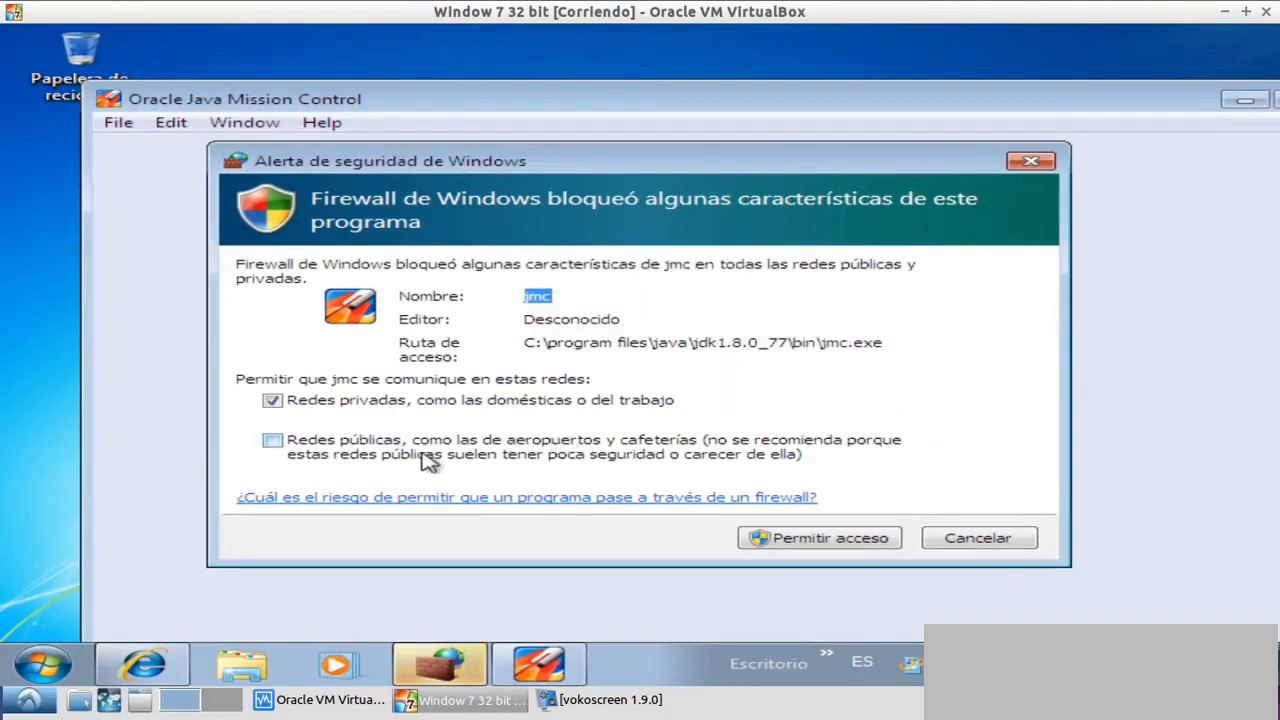
# Allow jmc through the Windows firewall on private networks, and clear Java Mission Control and its error message off the desktop
pyautogui.click(853, 543)
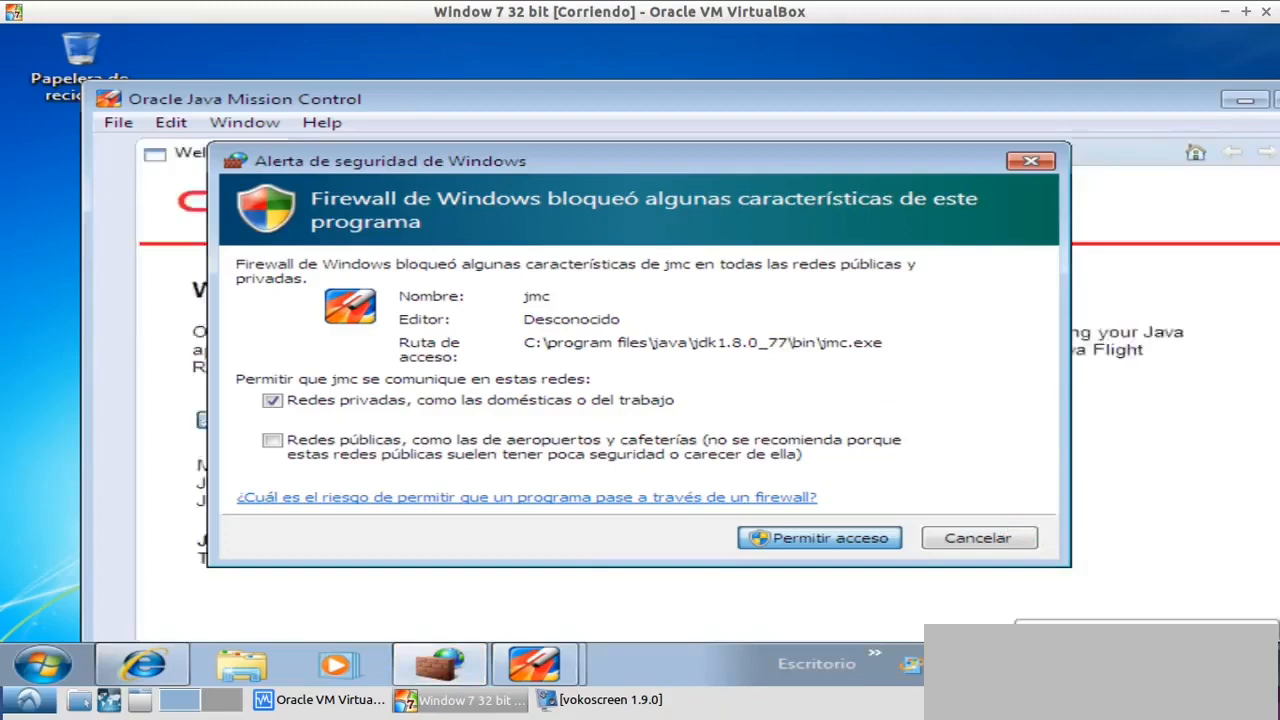
pyautogui.click(820, 538)
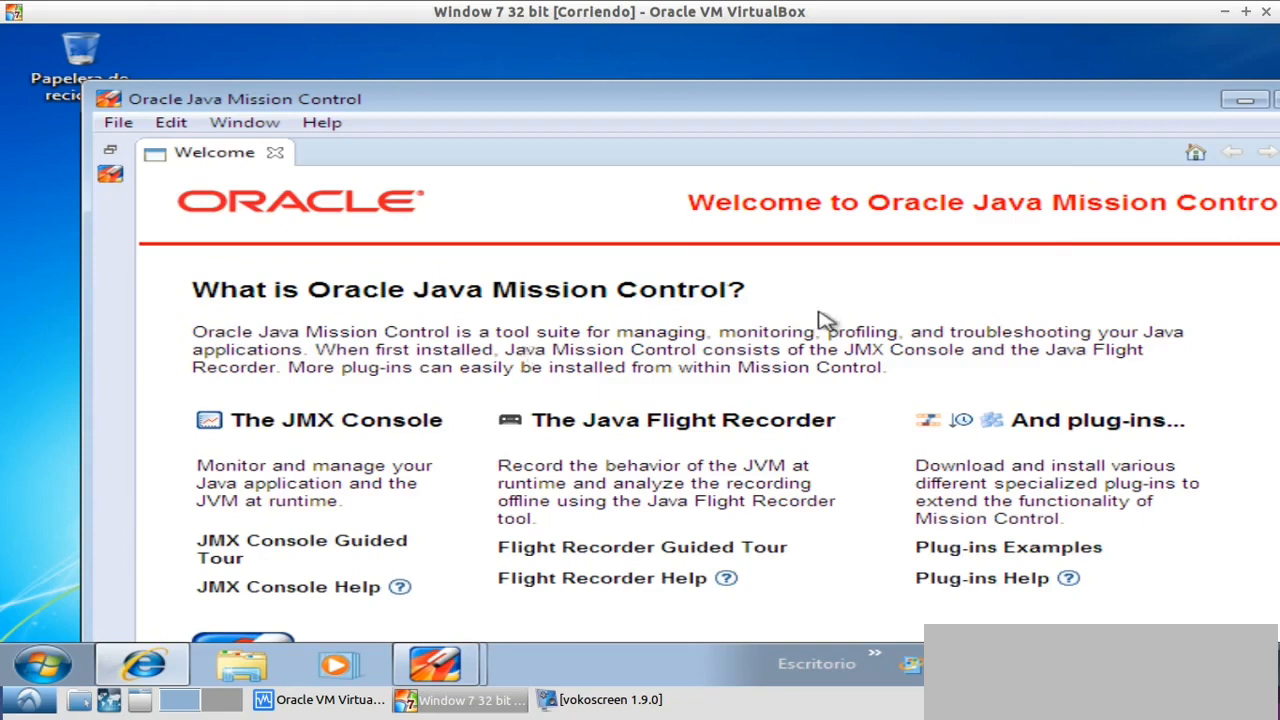
pyautogui.click(1238, 105)
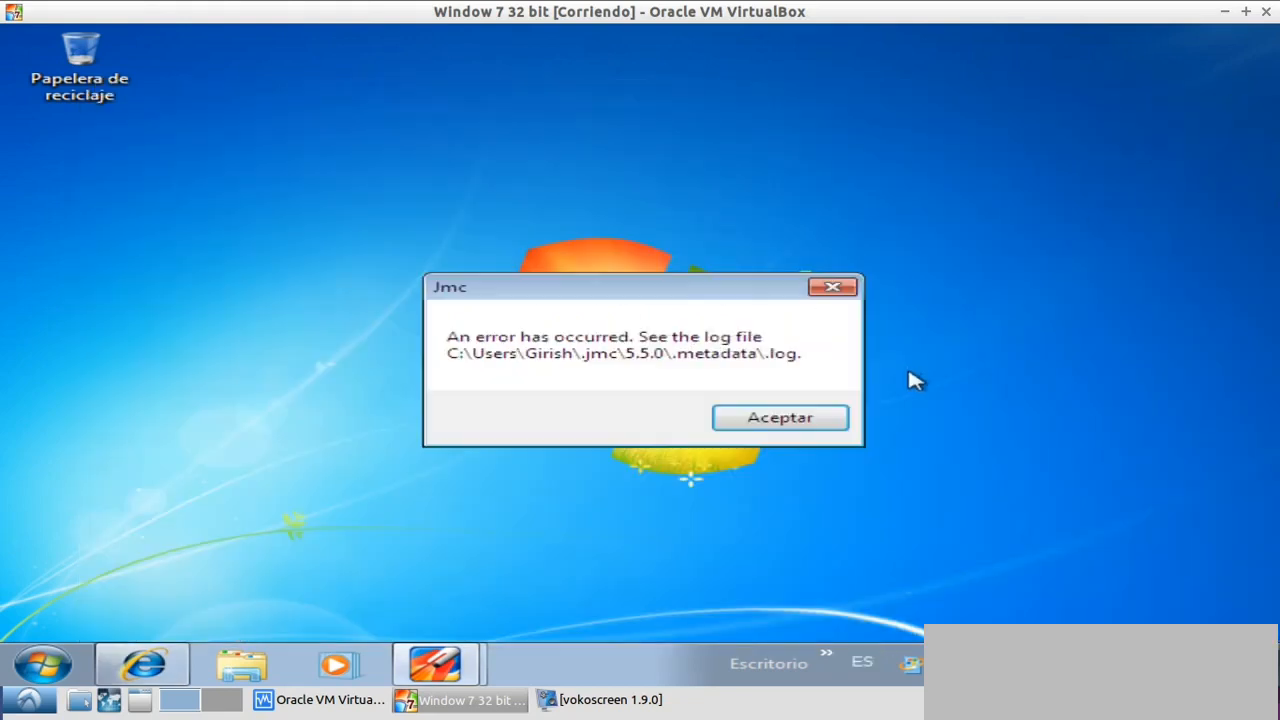
pyautogui.click(826, 291)
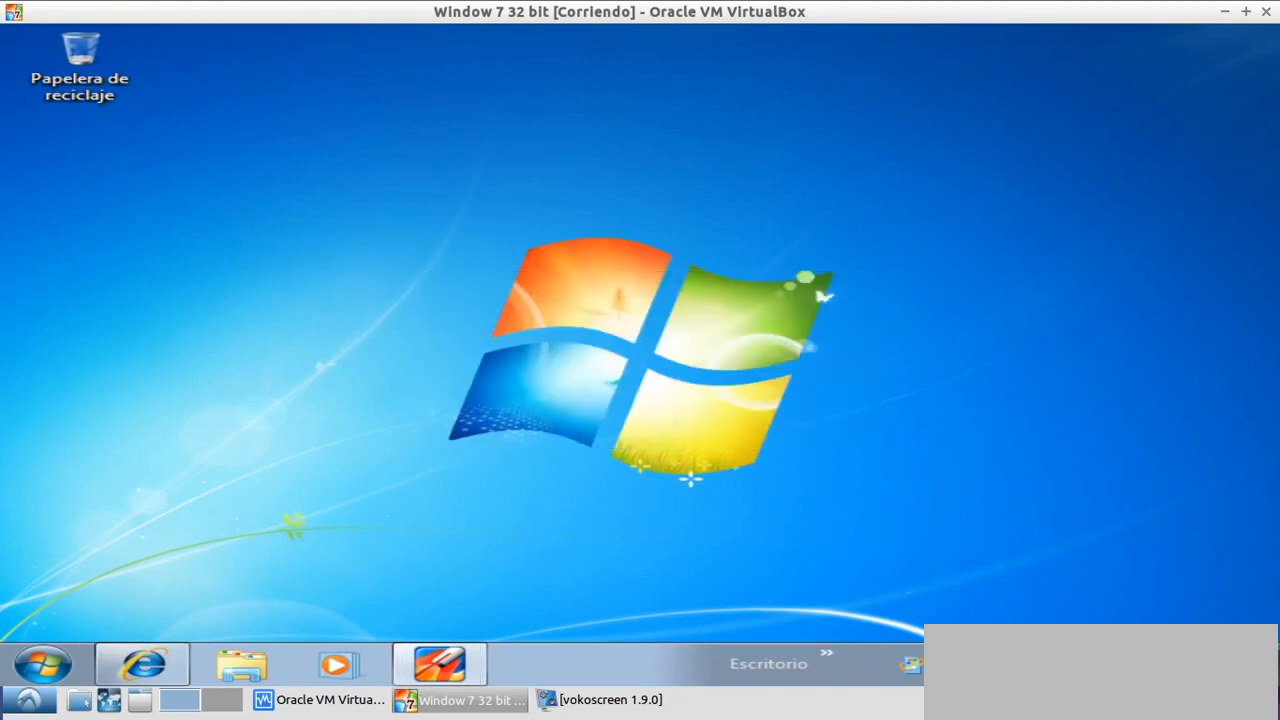
# Examine the installed JDK and JRE folders in Archivos de programa\Java on Disco local (C:), and close the file window
pyautogui.click(42, 664)
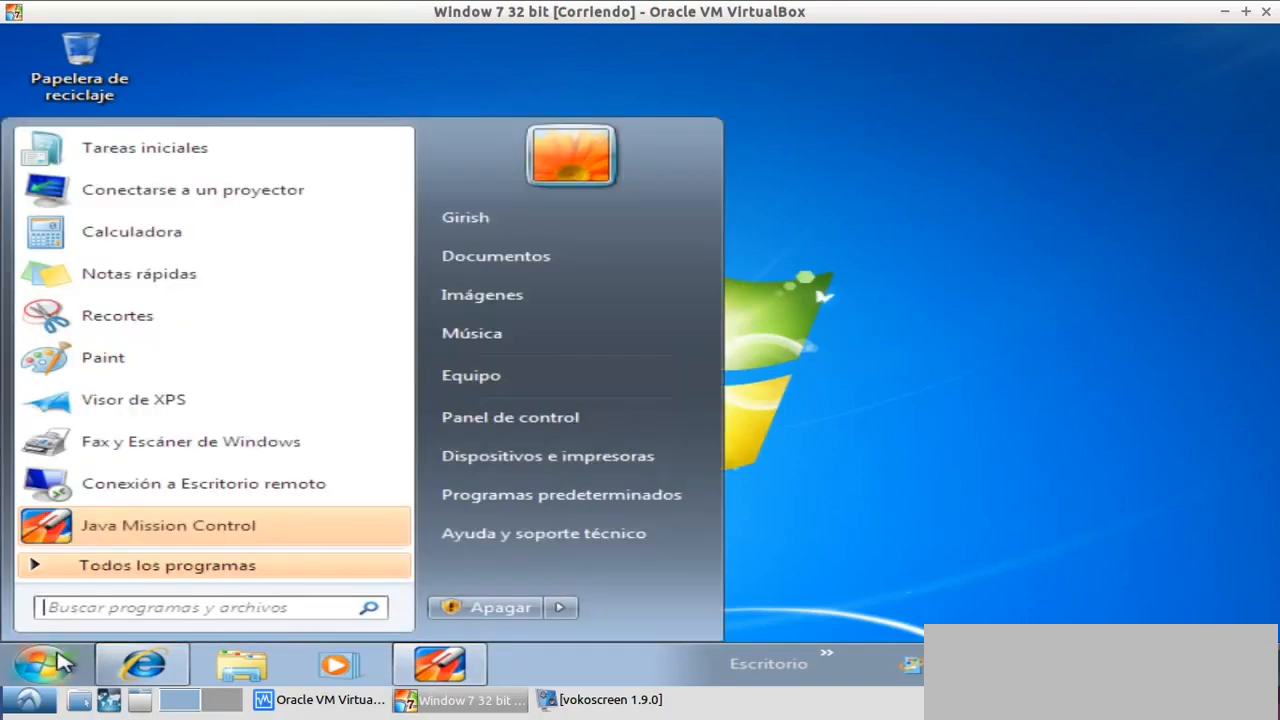
pyautogui.click(511, 380)
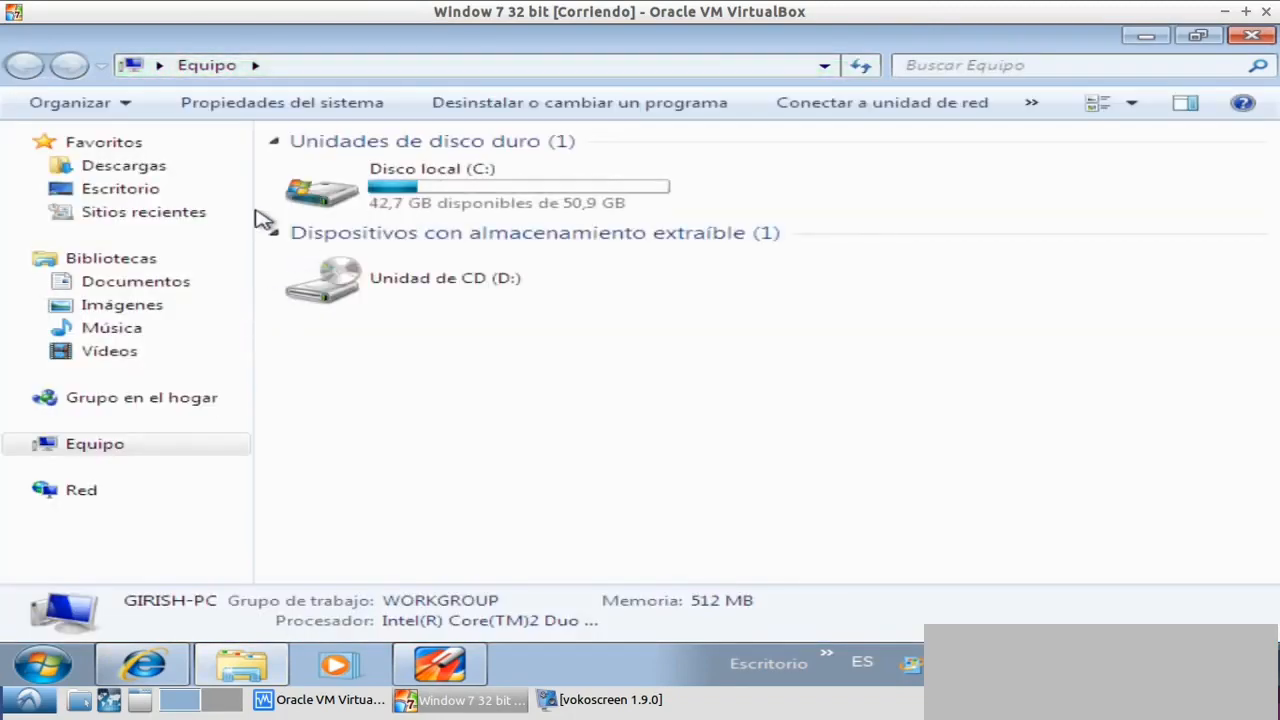
pyautogui.click(128, 168)
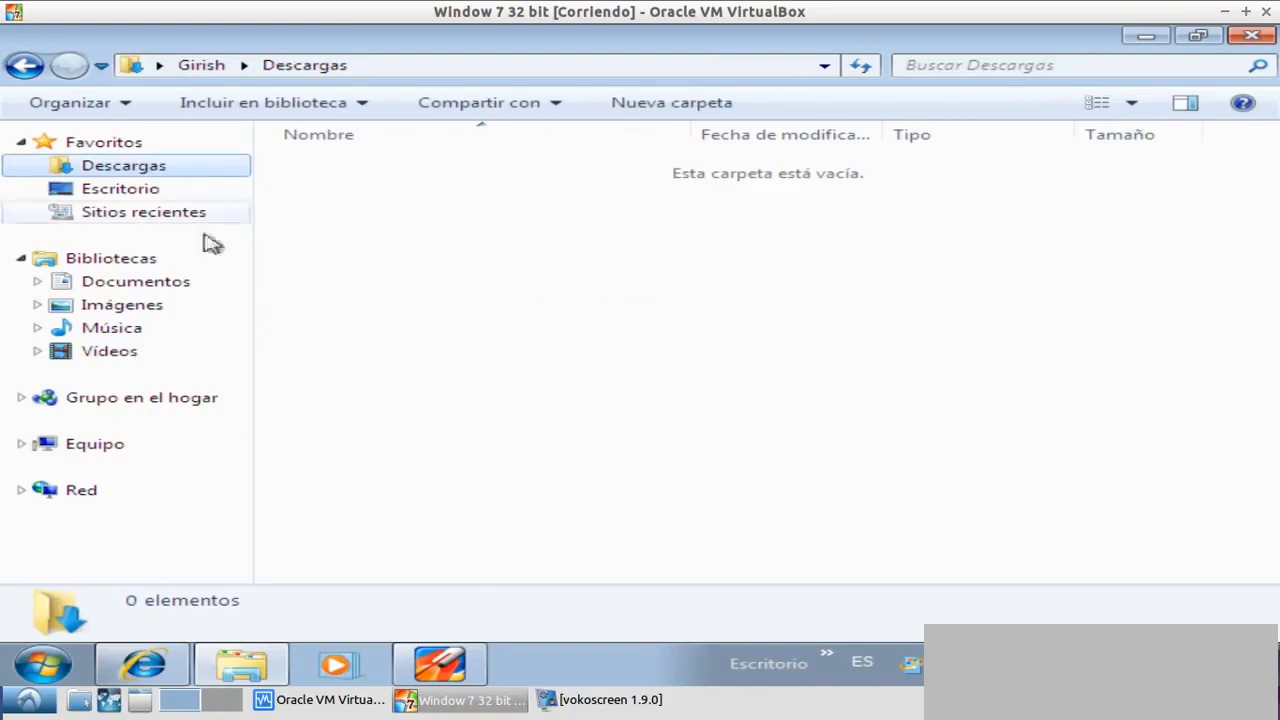
pyautogui.click(97, 443)
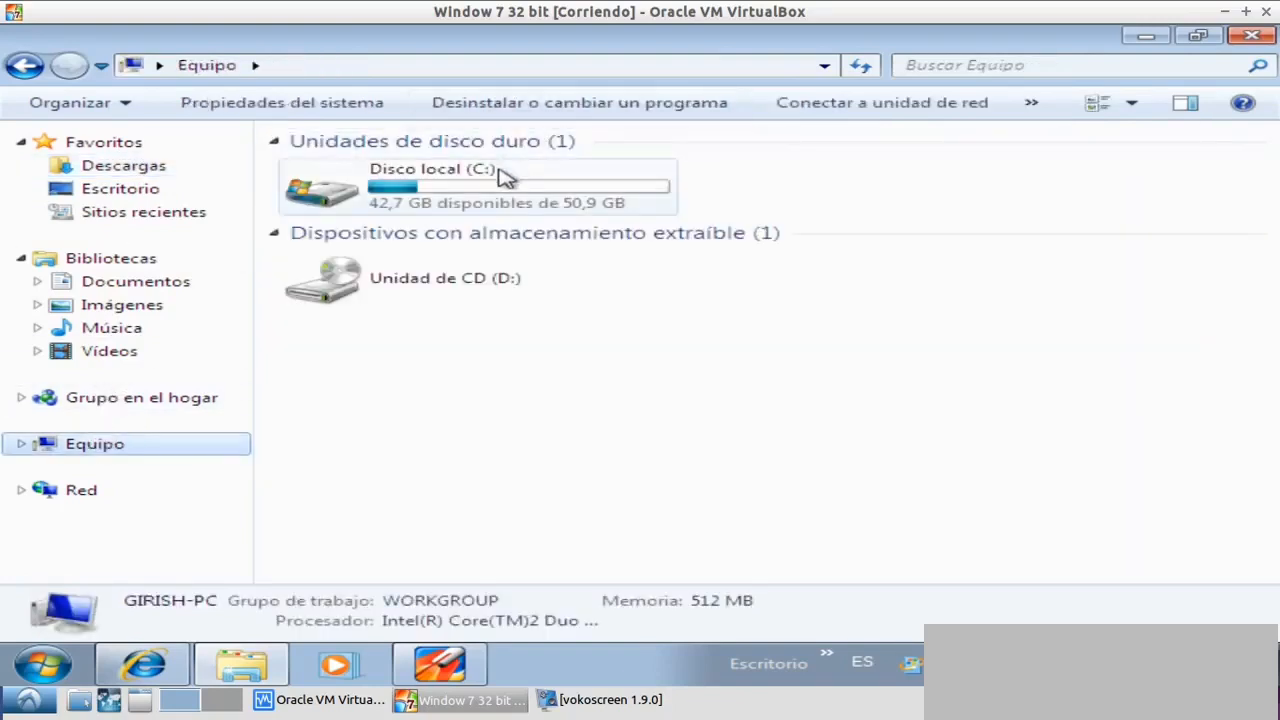
pyautogui.click(503, 174)
pyautogui.doubleClick(503, 174)
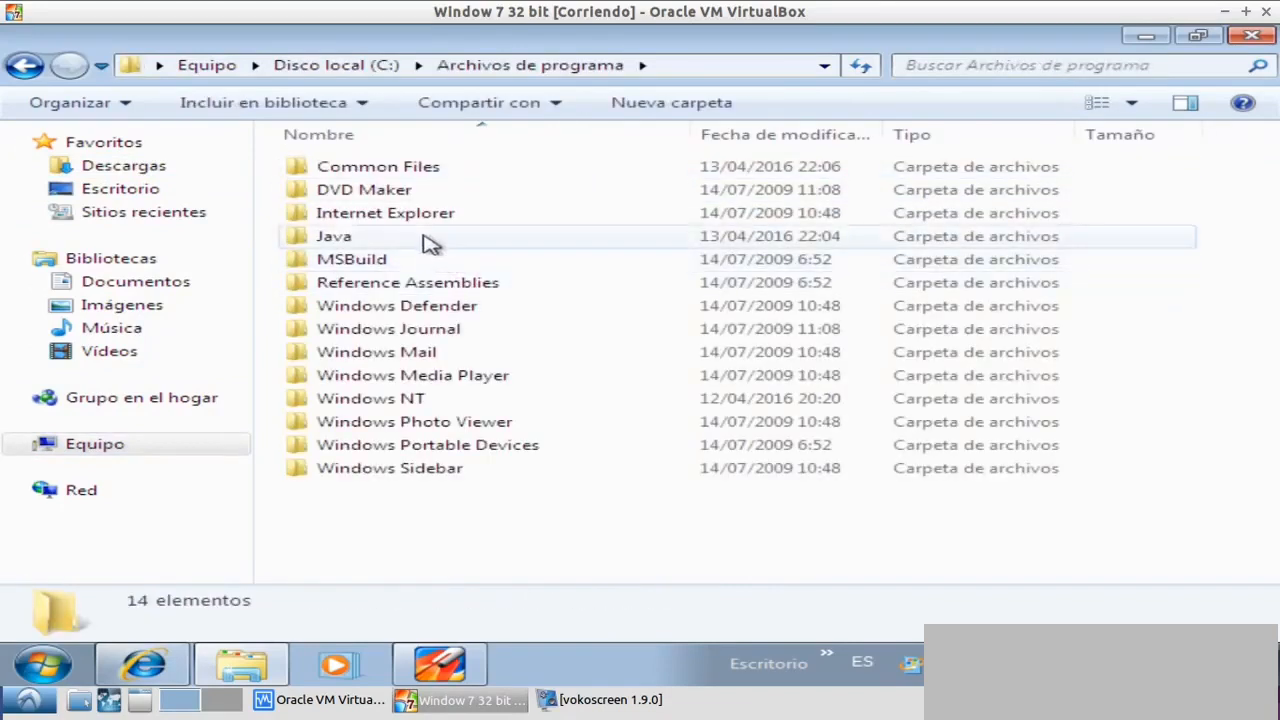
pyautogui.doubleClick(430, 240)
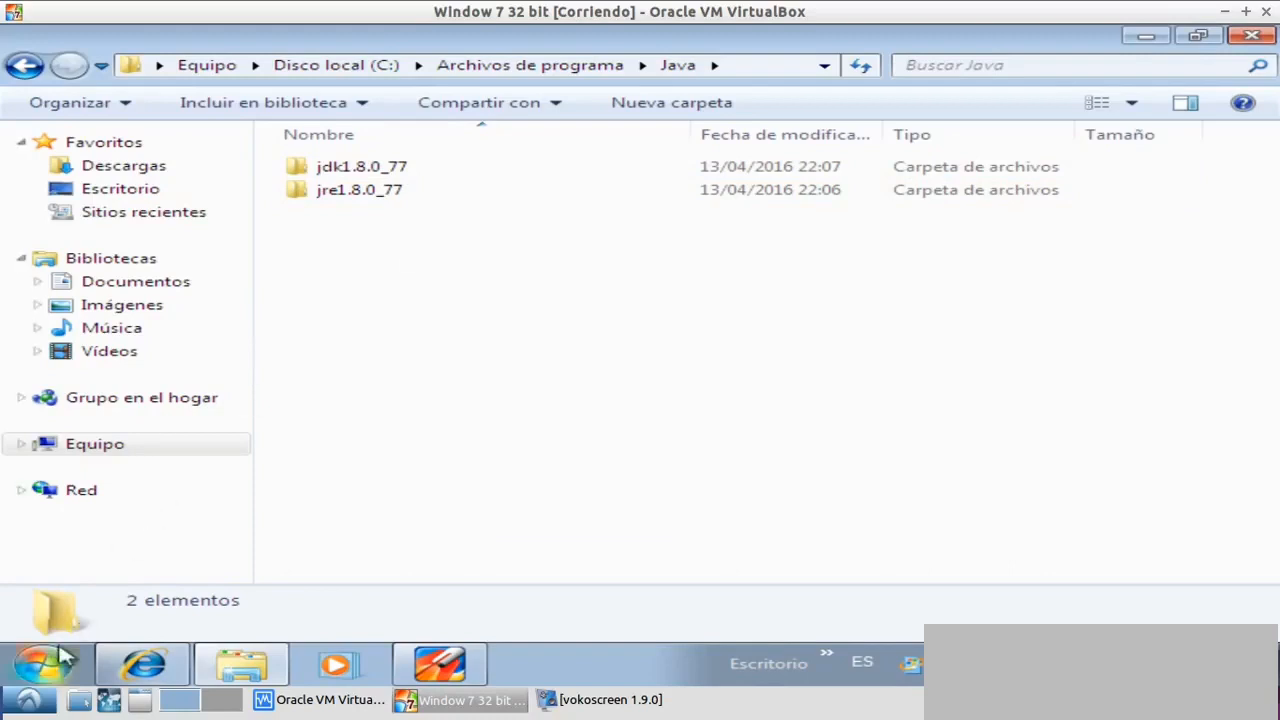
pyautogui.click(1250, 42)
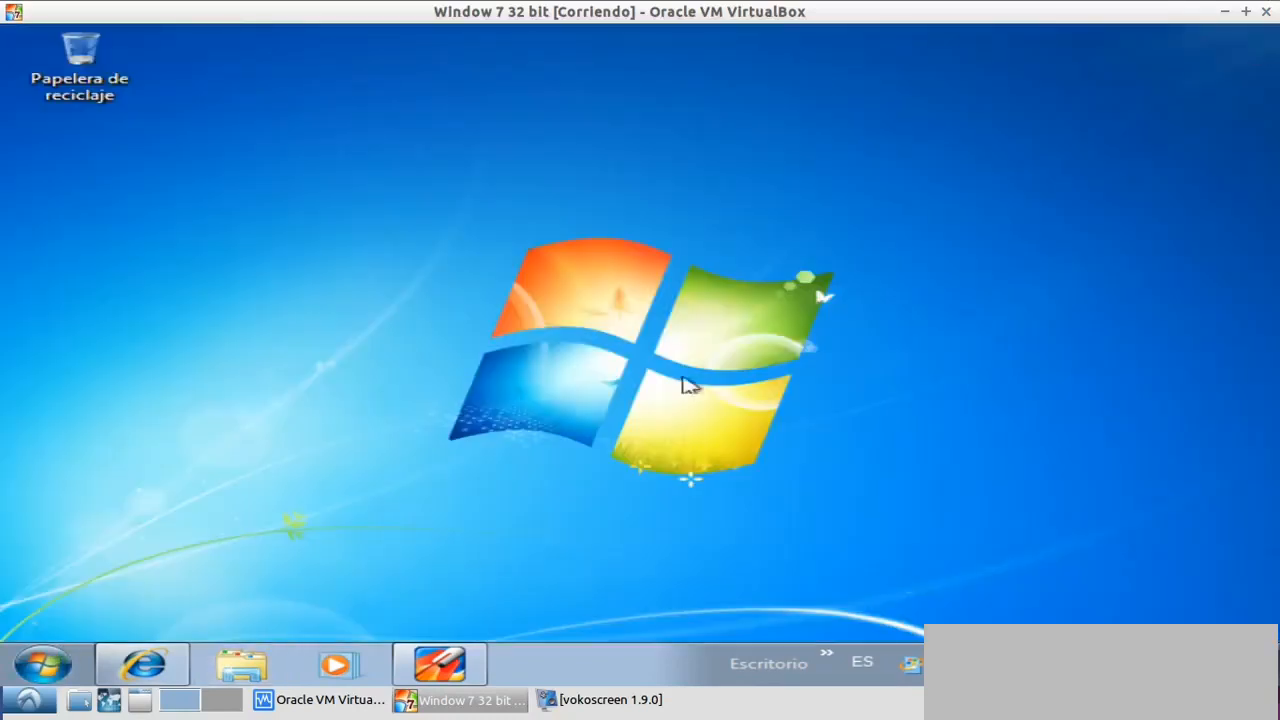
# Open the environment variables from the computer's advanced system settings
pyautogui.click(44, 676)
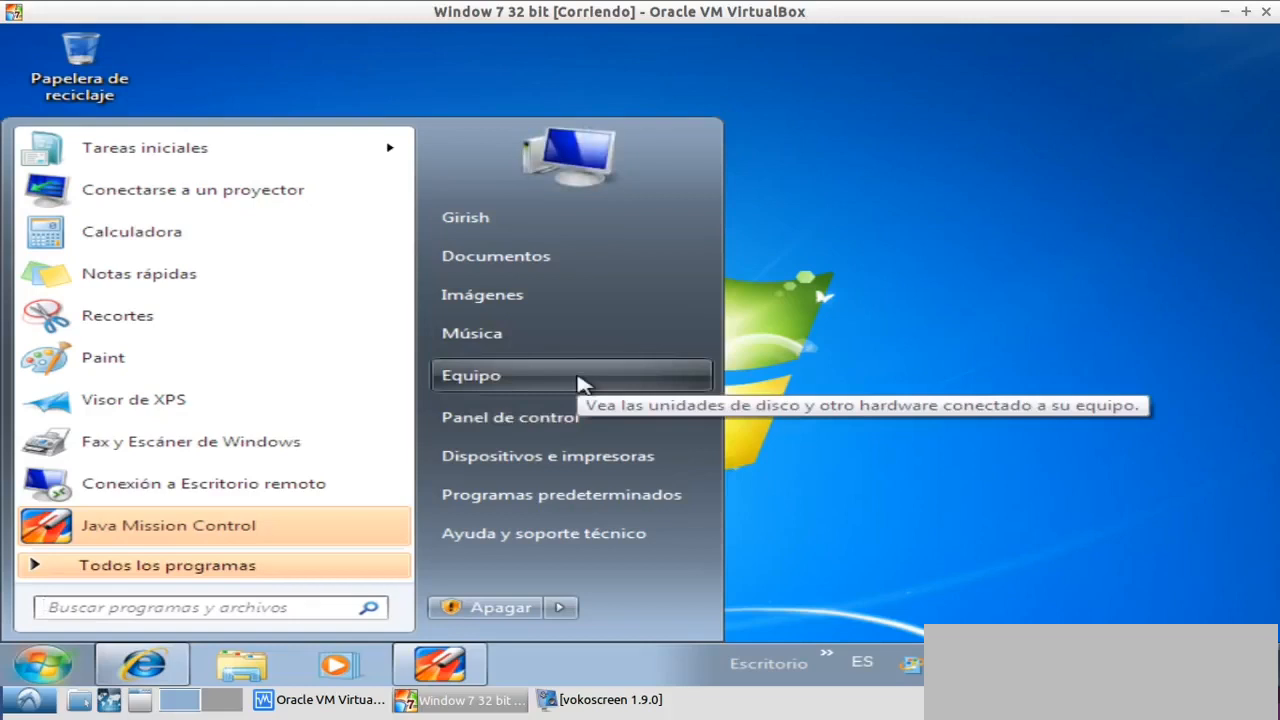
pyautogui.click(584, 385)
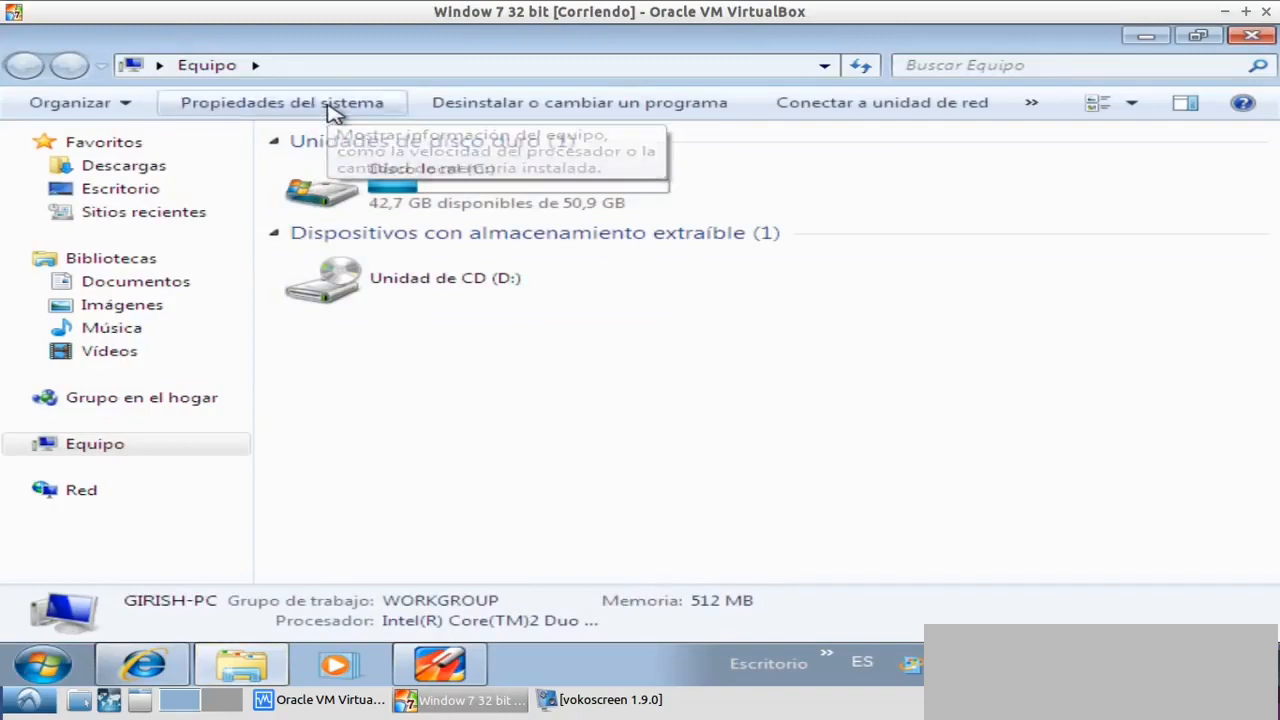
pyautogui.click(333, 110)
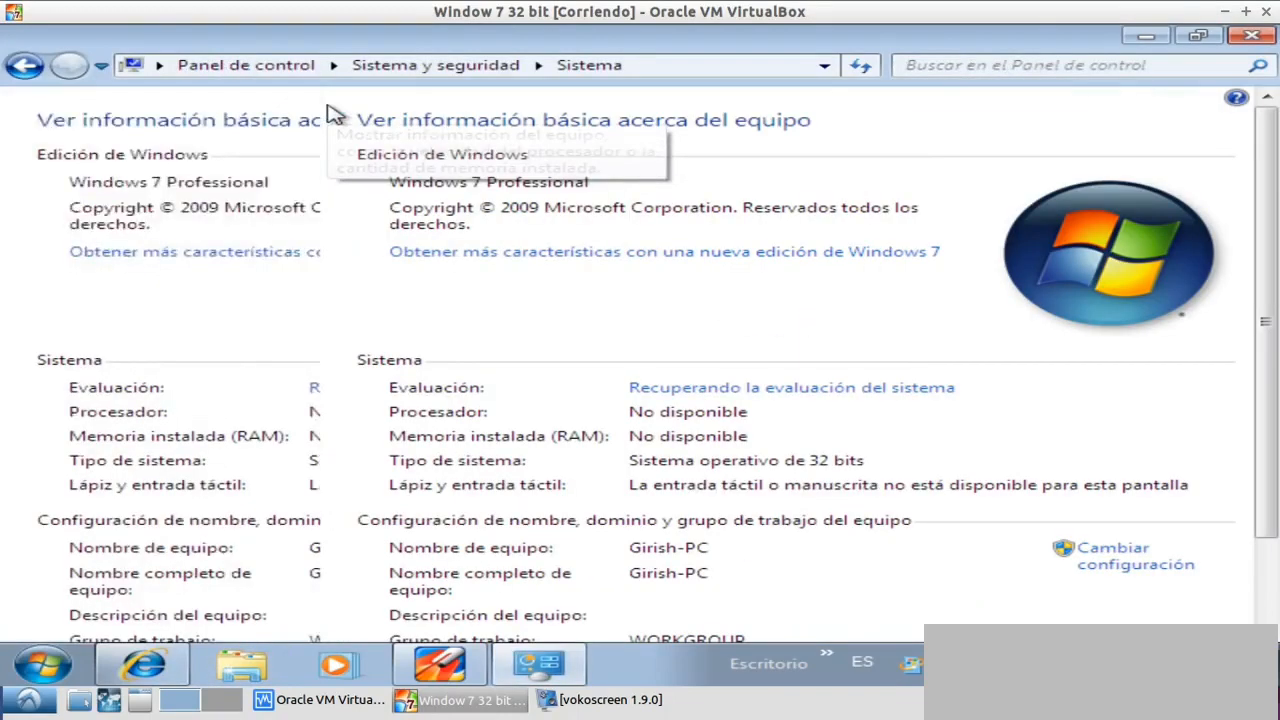
pyautogui.click(200, 264)
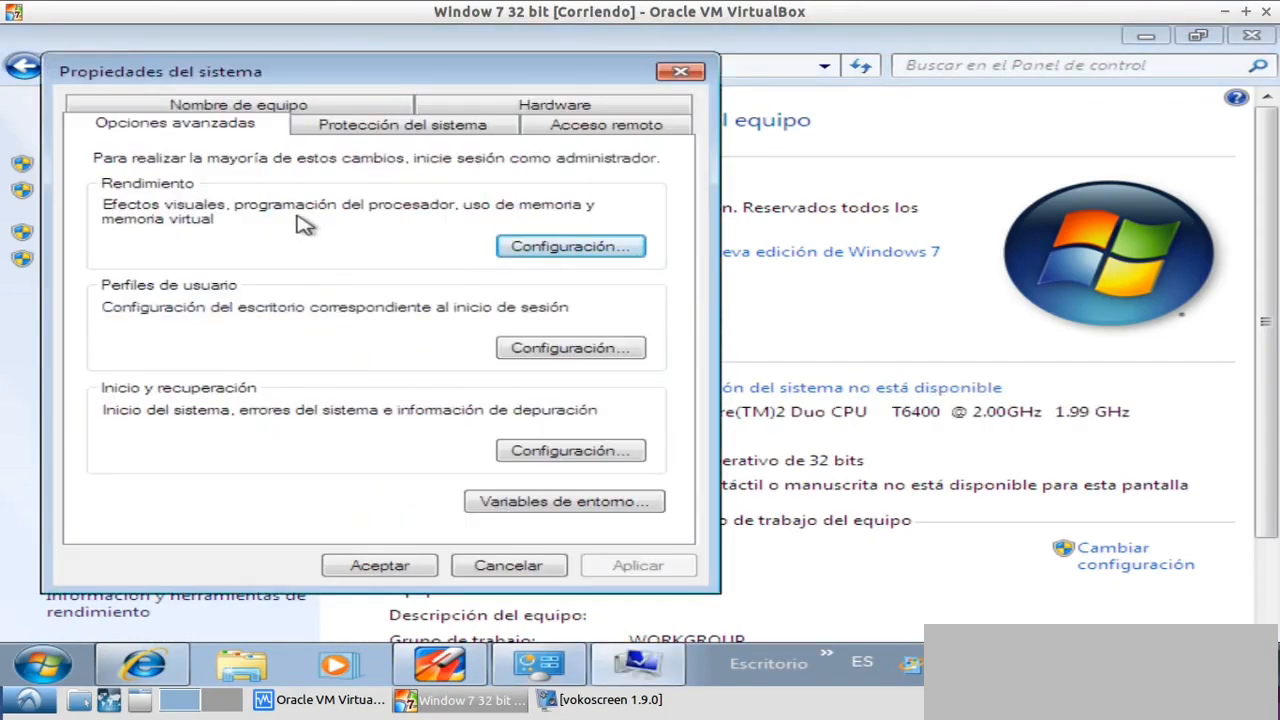
pyautogui.click(530, 505)
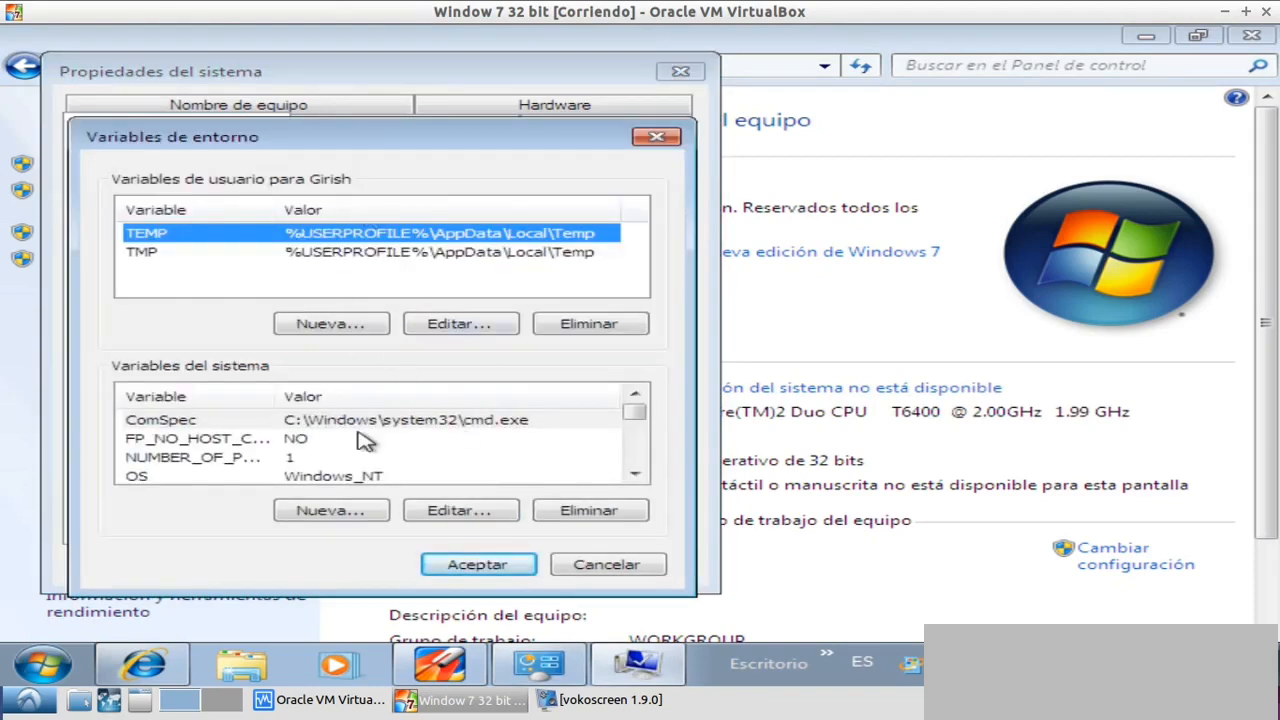
# Create the system variable java_home with the value C:\Program Files\Java\jdk1.8.0_77\, and close the system settings
pyautogui.click(333, 511)
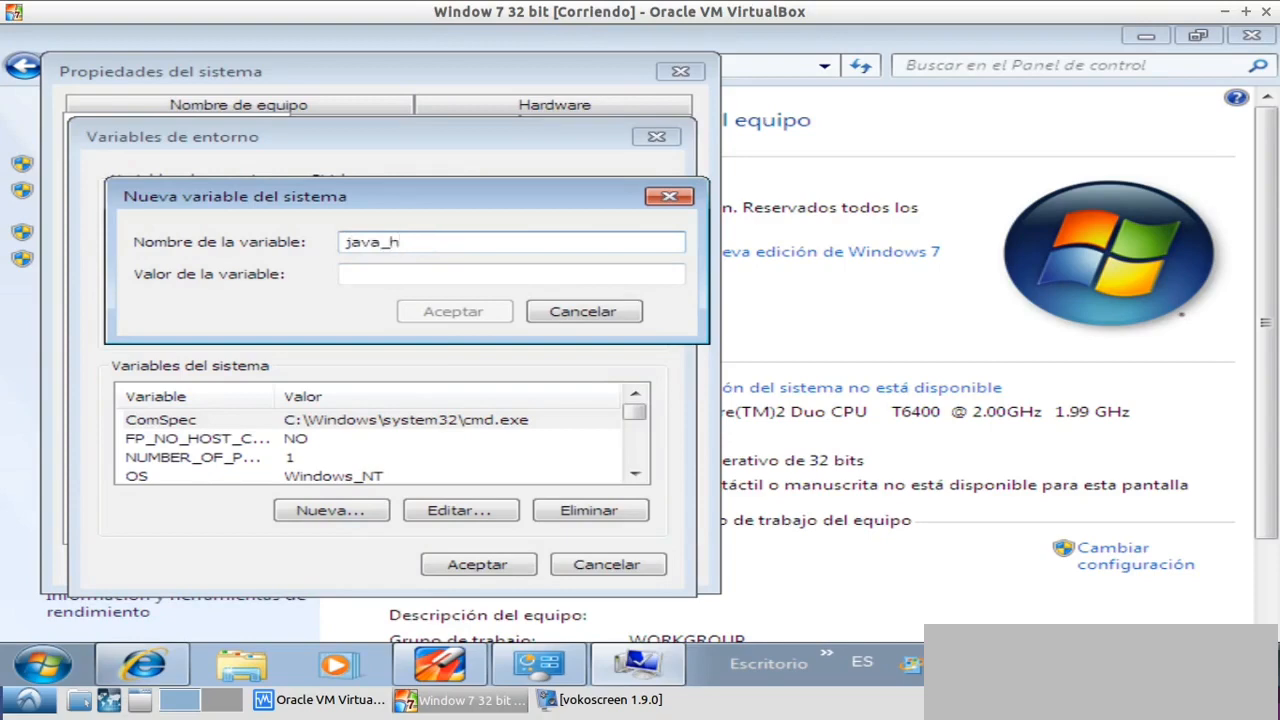
pyautogui.click(448, 275)
pyautogui.write('C:\\Program Files\\Java\\jdk1.8.0_77\\')
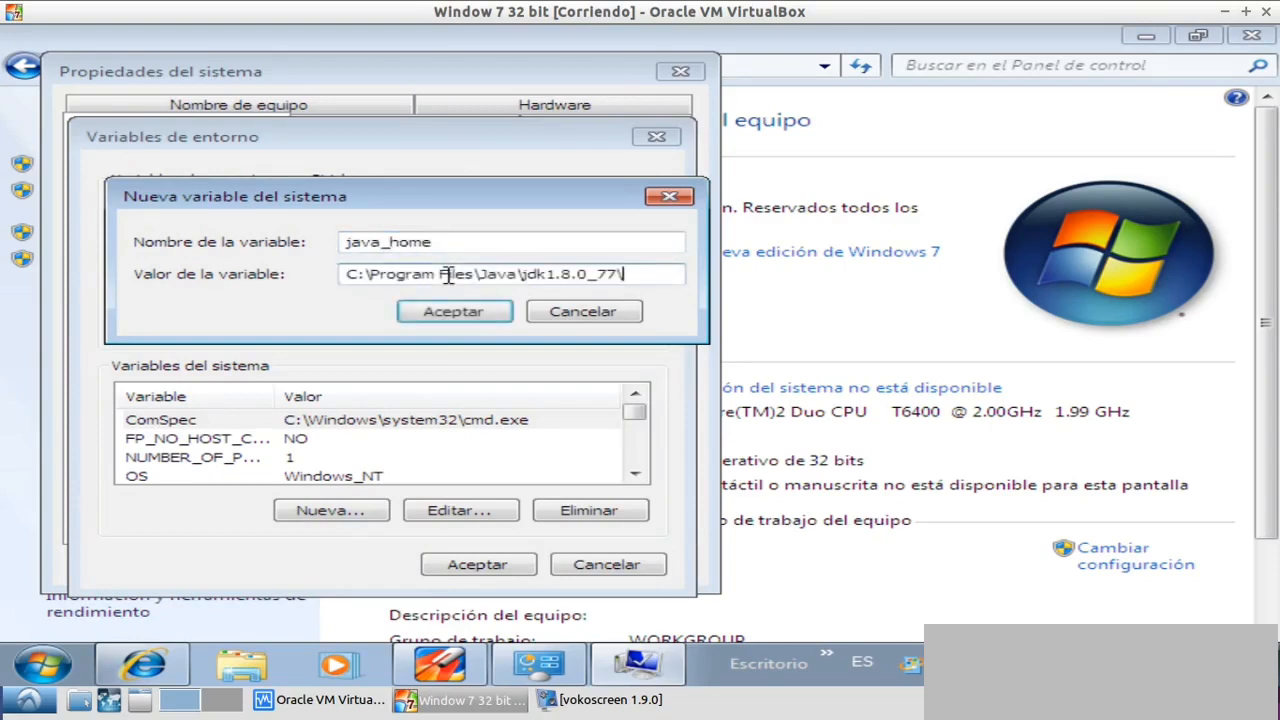
pyautogui.click(480, 316)
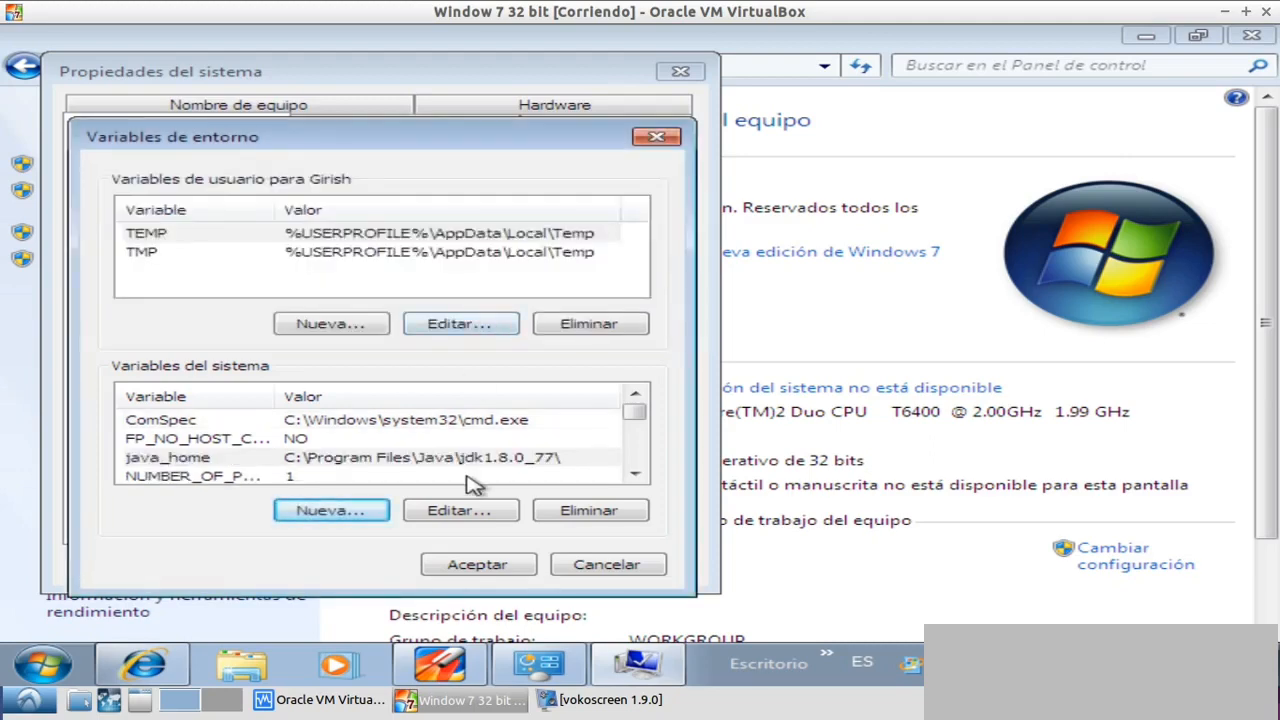
pyautogui.click(481, 566)
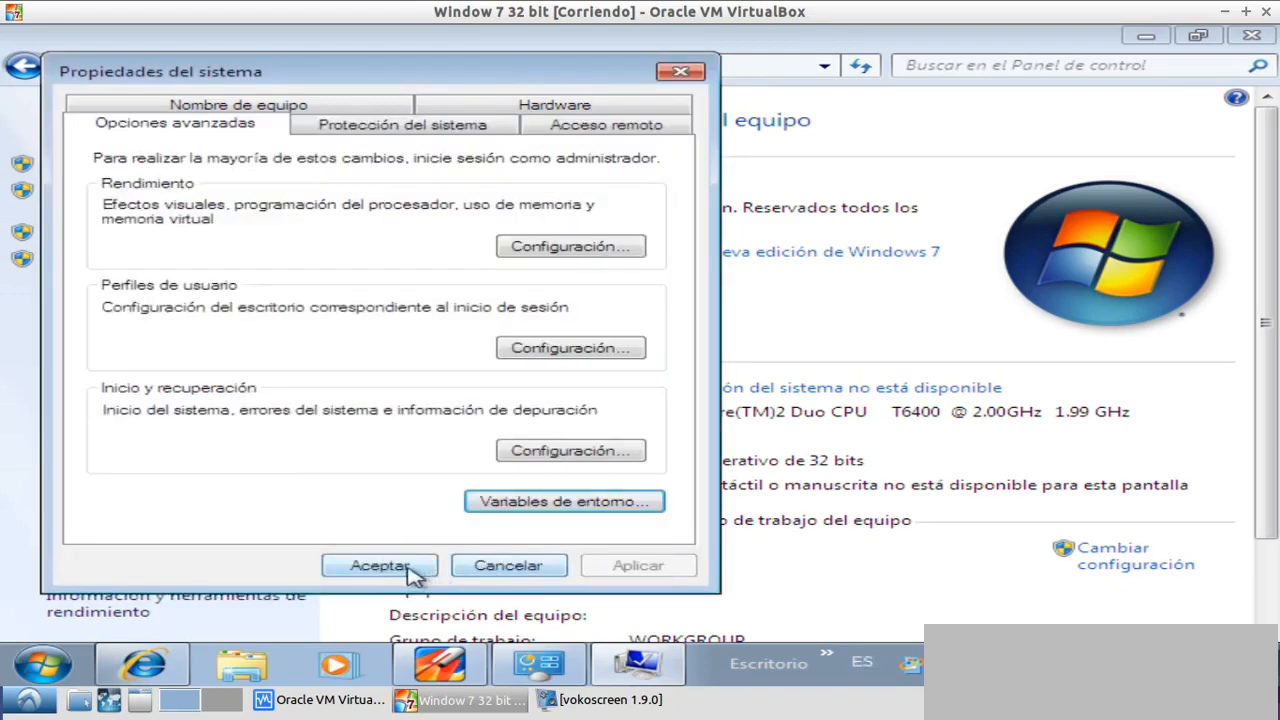
pyautogui.click(380, 566)
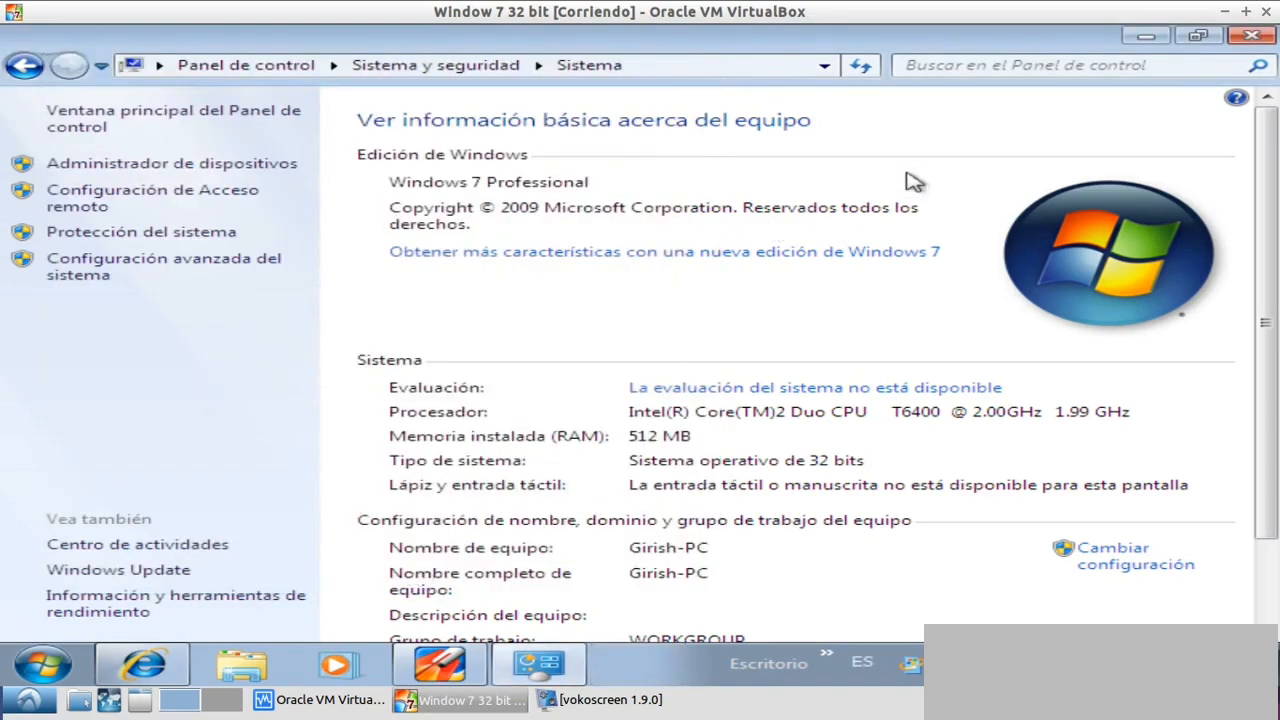
pyautogui.click(1252, 36)
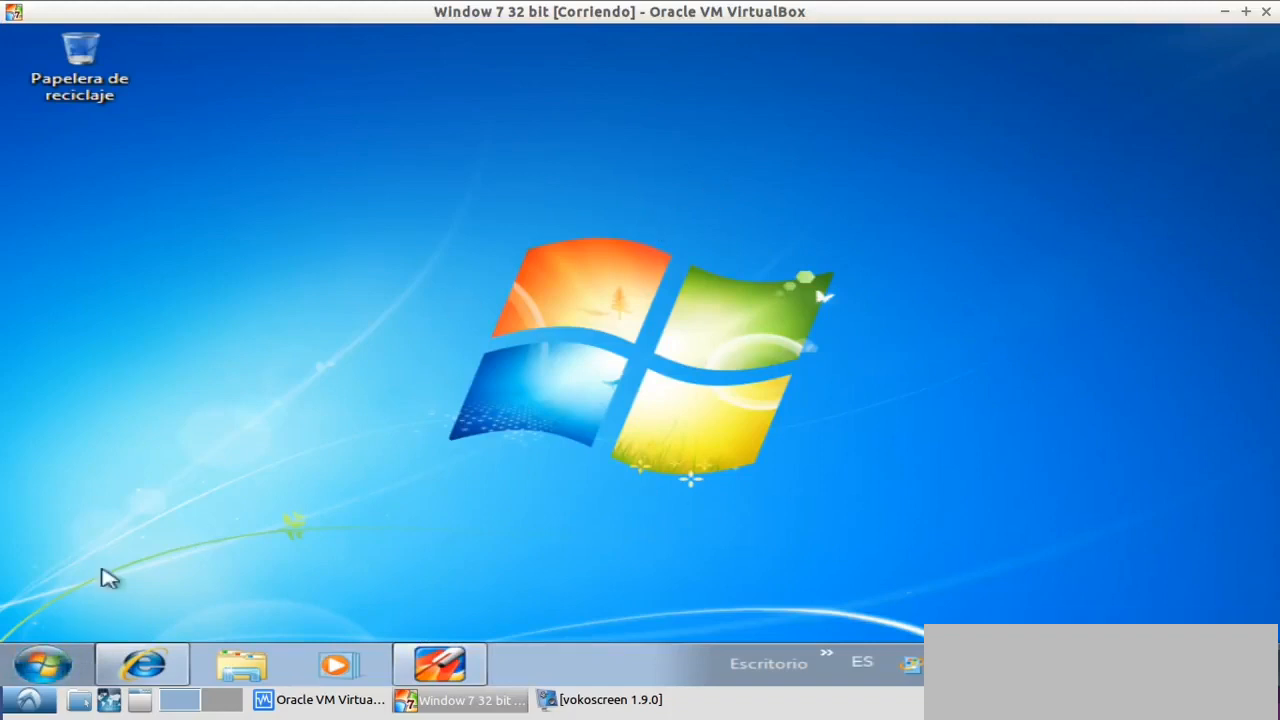
# Examine the entries in the Java and Java Development Kit groups among all installed programs
pyautogui.click(58, 662)
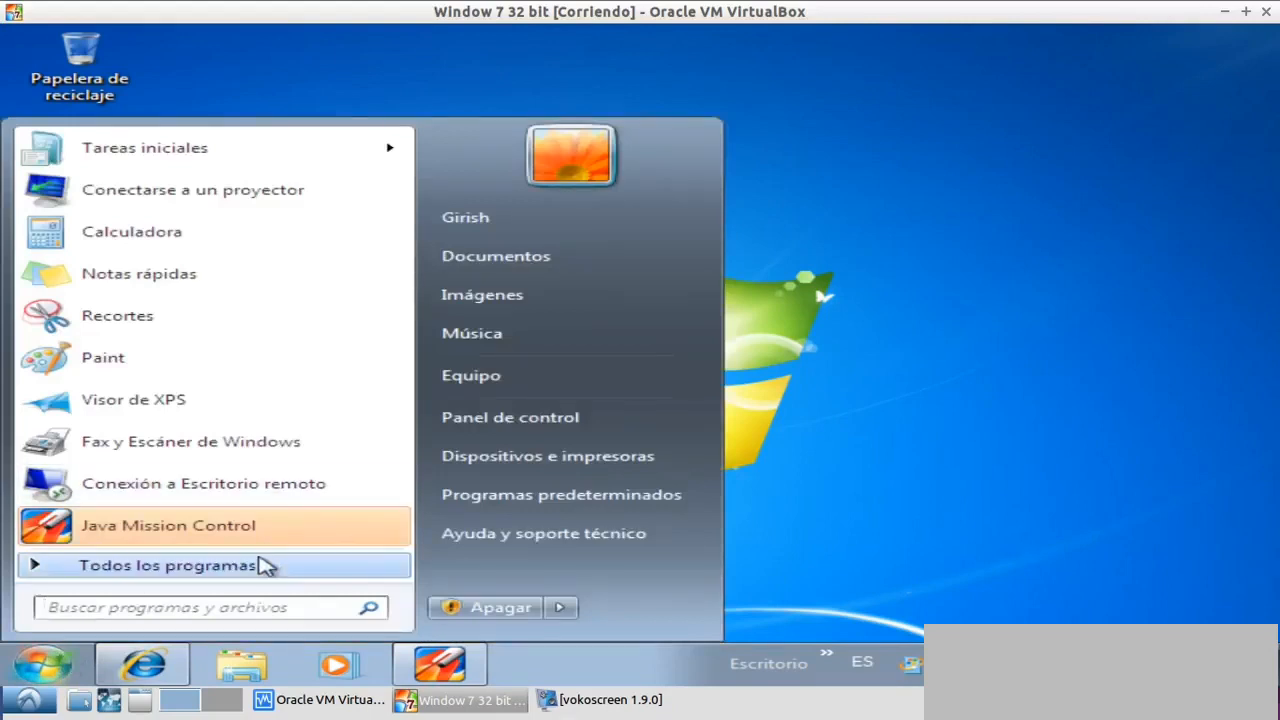
pyautogui.click(256, 566)
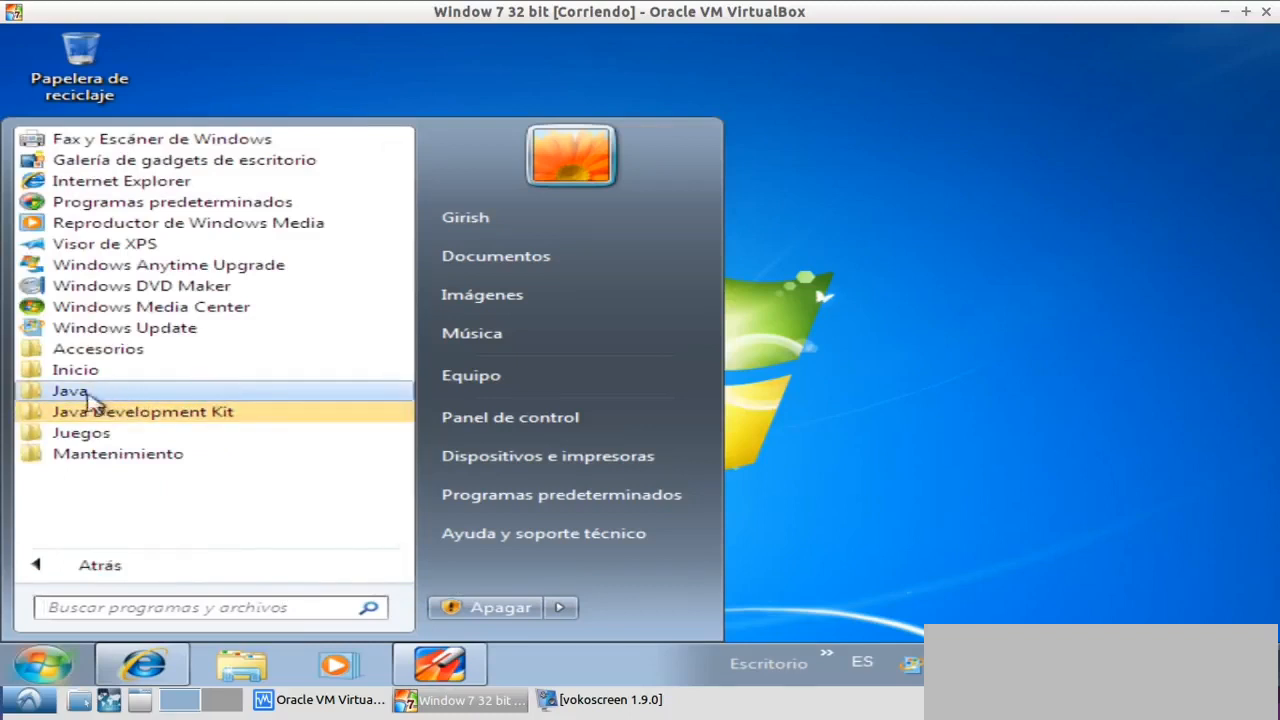
pyautogui.click(30, 400)
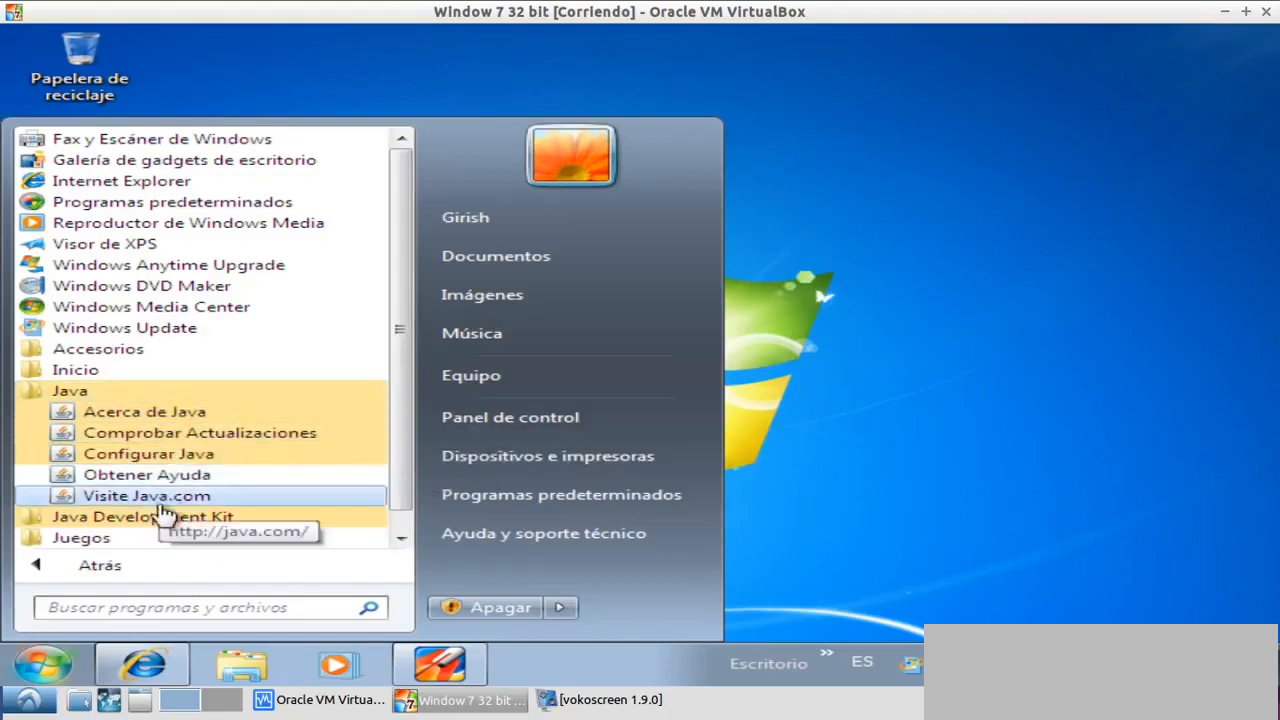
pyautogui.click(38, 518)
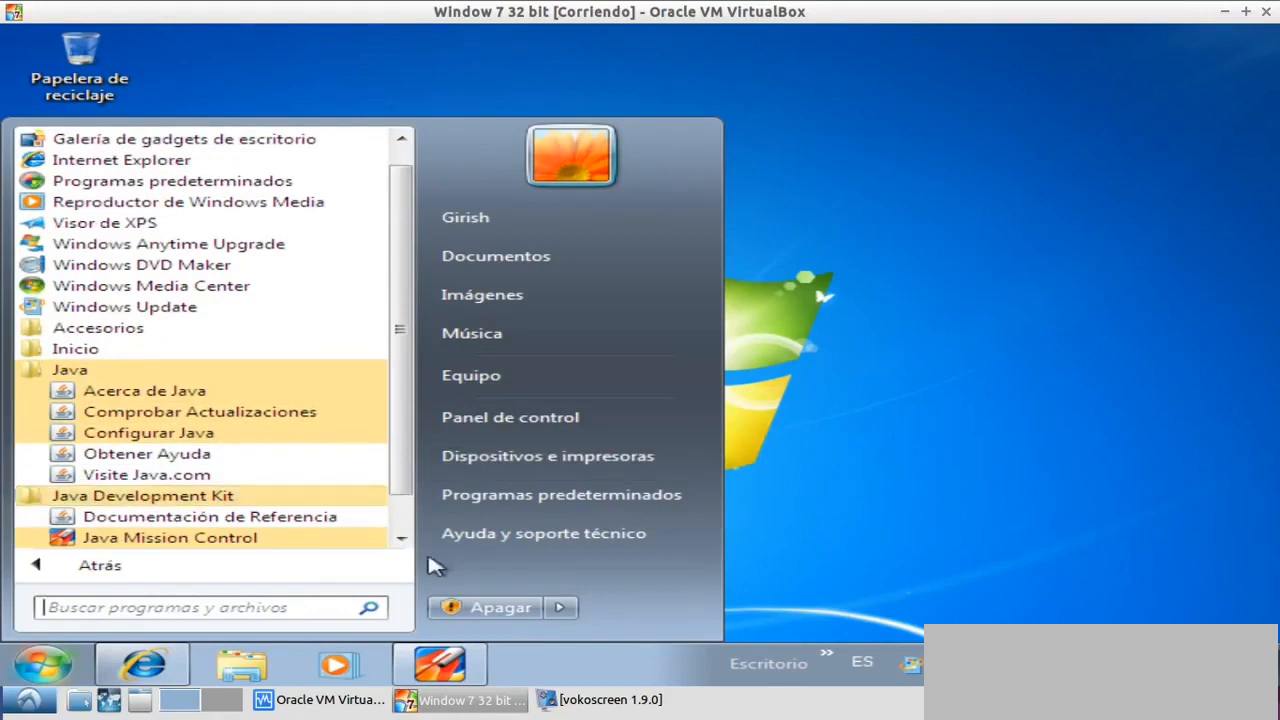
pyautogui.click(402, 539)
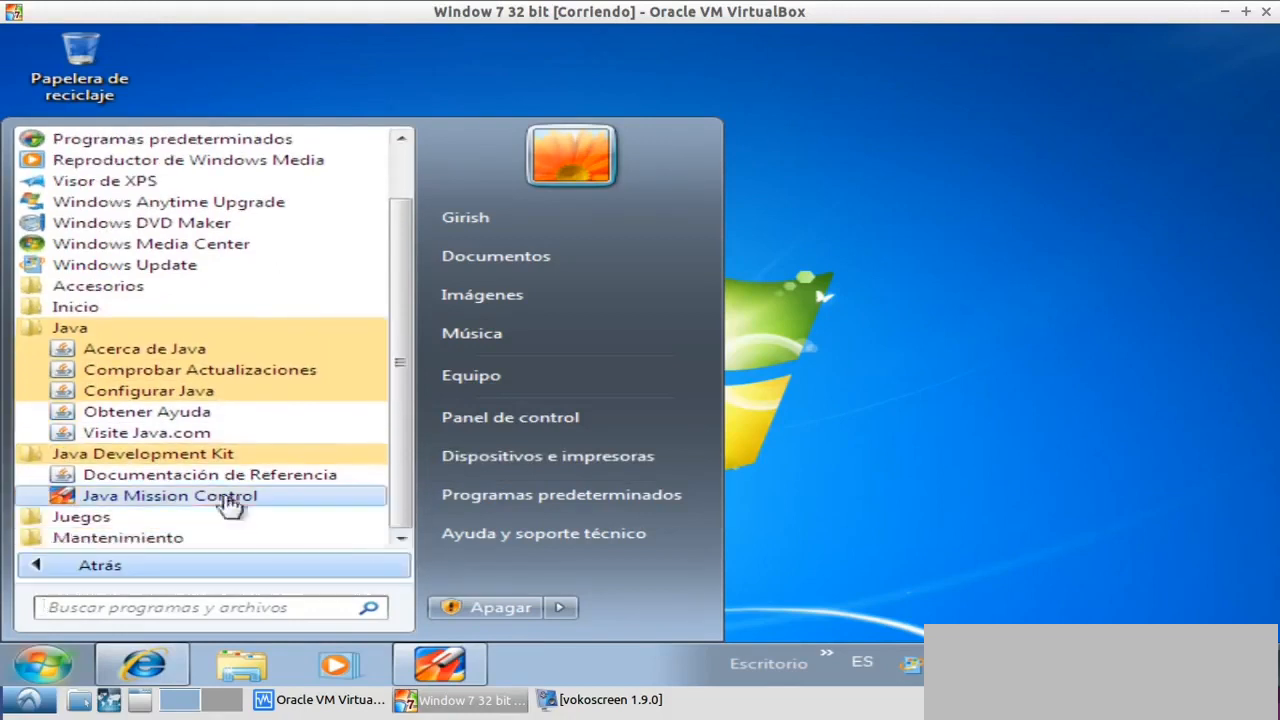